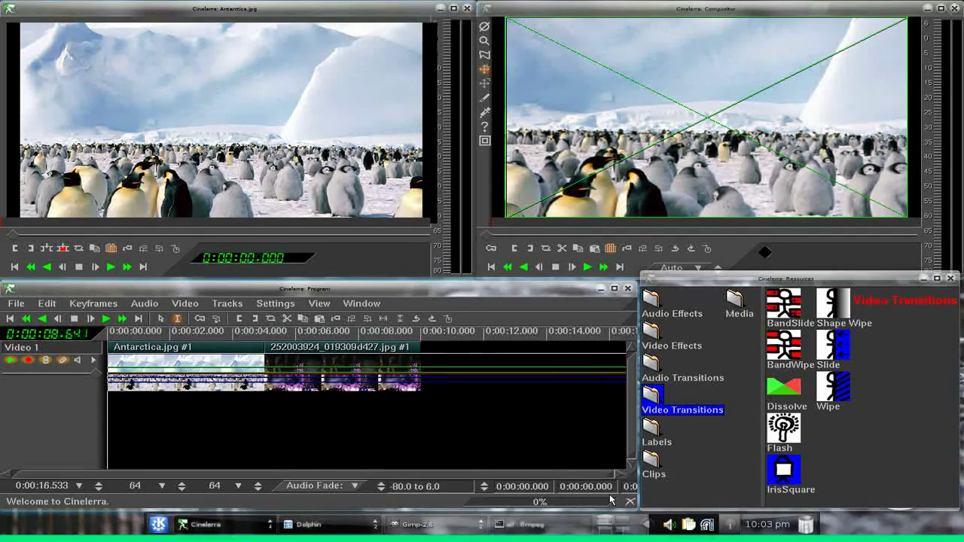
Step: Minimise all windows to reveal the Dolphin windows showing the shapewipe and Special Effects folders
left_click(625, 525)
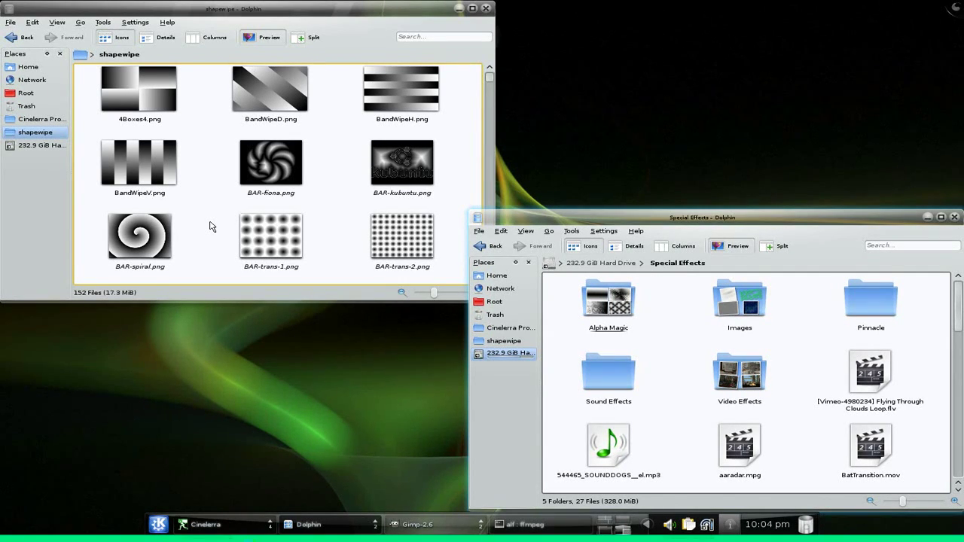
Step: Browse the 152-image shapewipe folder from Dolphin's Places panel
left_click(45, 133)
Step: Open the Alpha Magic folder and scroll through its grayscale wipe thumbnails
left_click(606, 315)
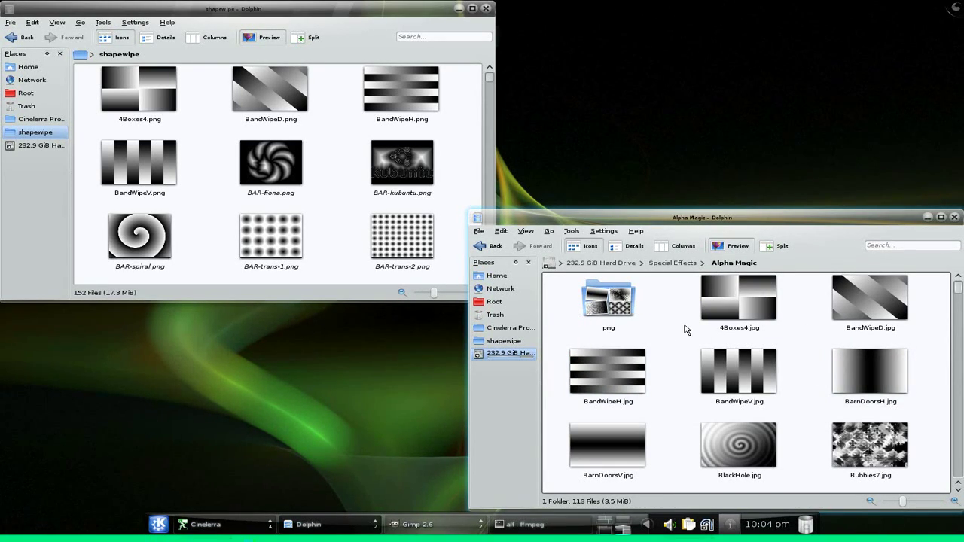
scroll(685, 328, "down", 5)
scroll(685, 328, "down", 1)
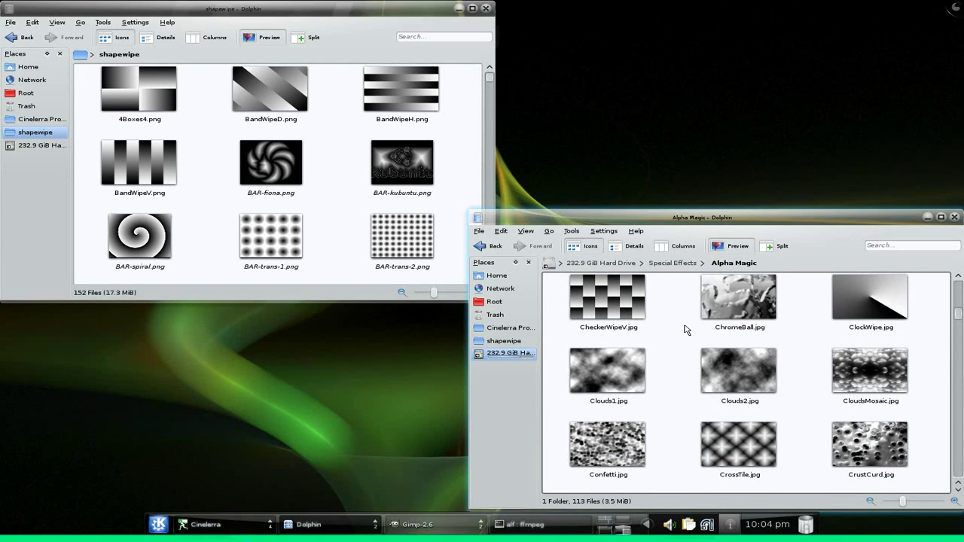
Step: Preview ClockWipe.jpg and Clouds2.jpg full-size in Gwenview, closing each viewer afterwards
left_click(879, 305)
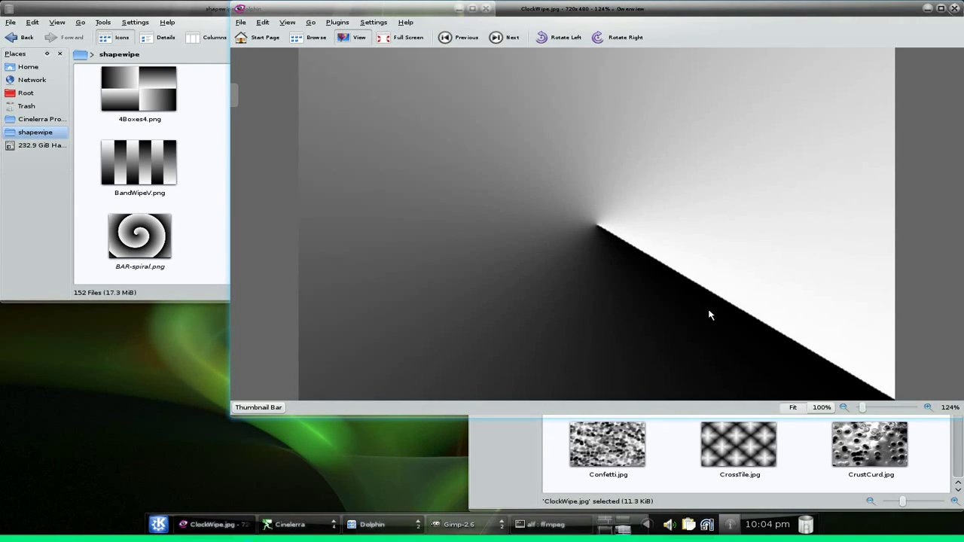
left_click(954, 8)
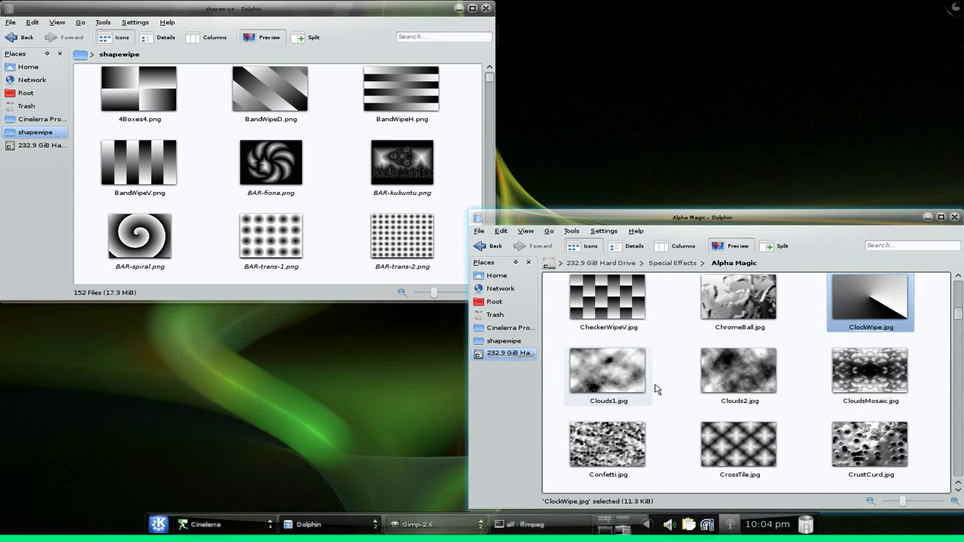
left_click(712, 373)
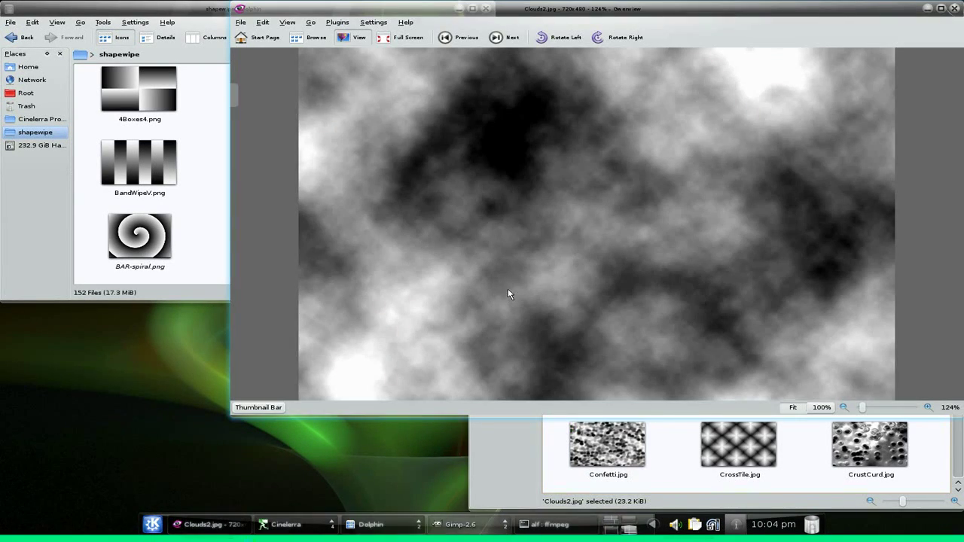
left_click(955, 8)
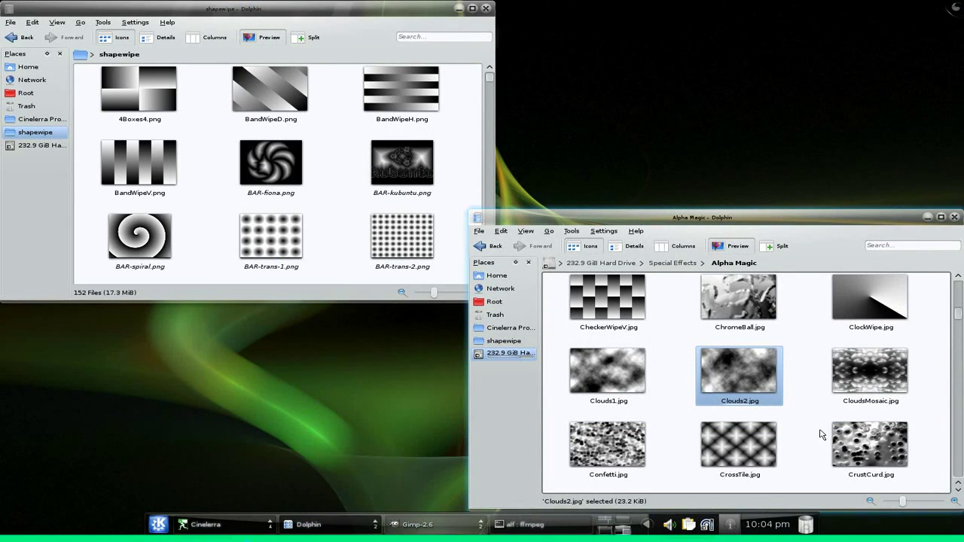
Step: Scroll further through the Alpha Magic wipes such as Pyramids and RadialWipe
scroll(821, 433, "down", 3)
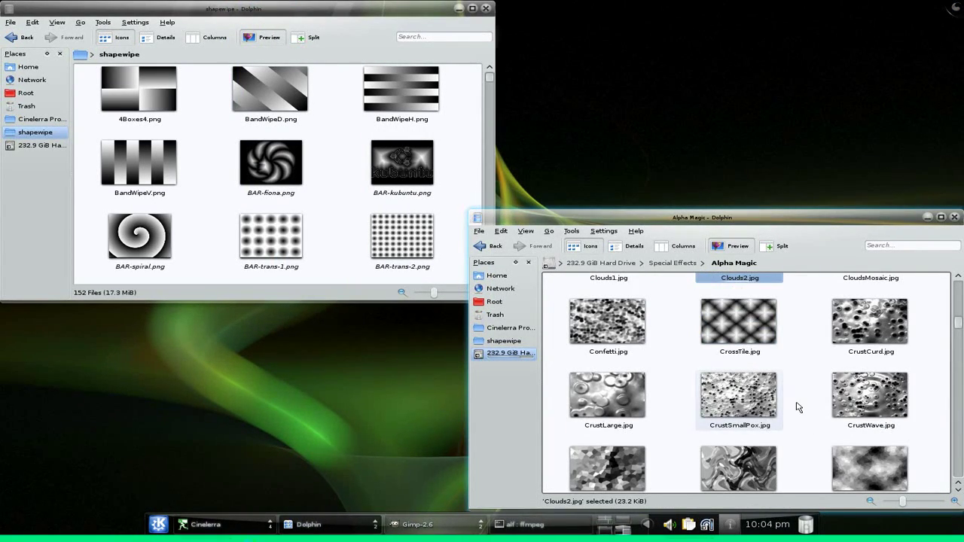
scroll(798, 406, "down", 6)
scroll(799, 408, "down", 12)
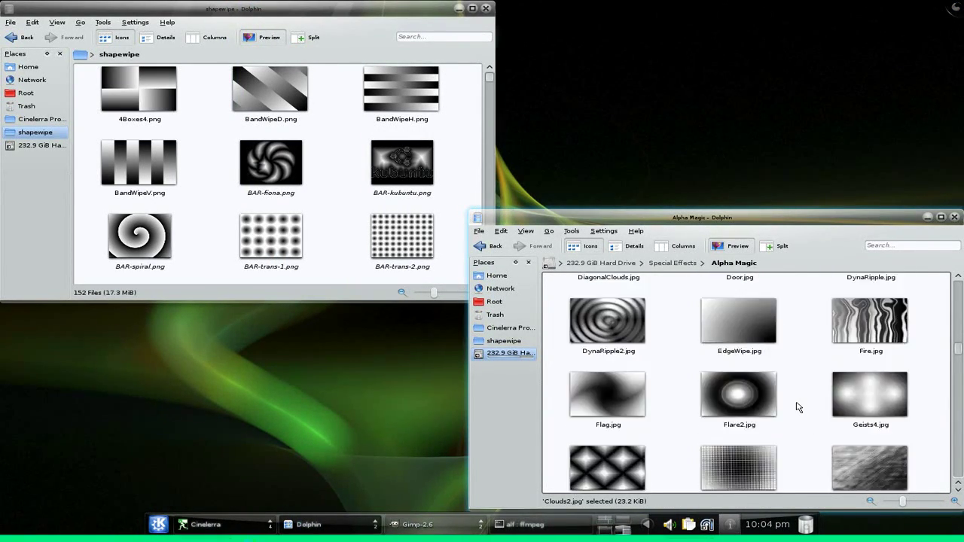
scroll(799, 407, "down", 10)
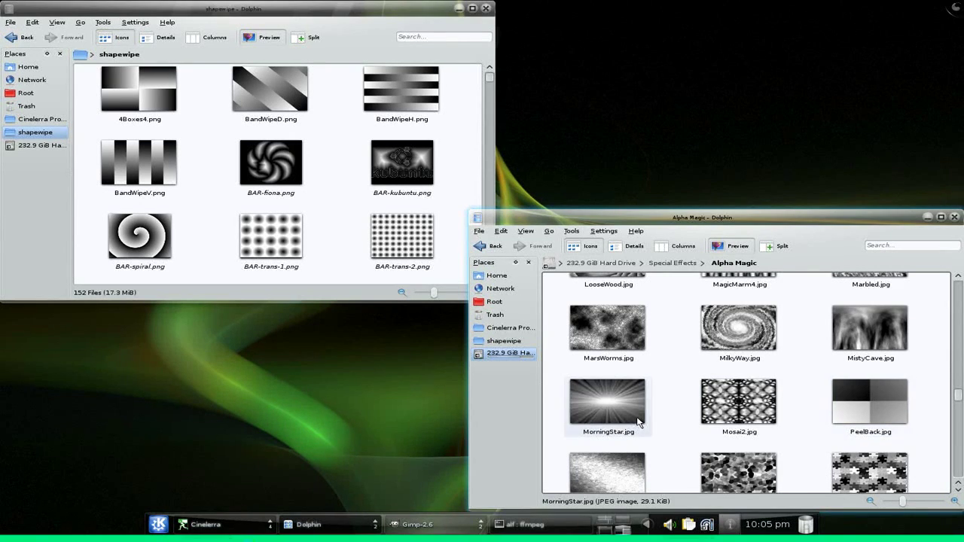
scroll(668, 341, "down", 5)
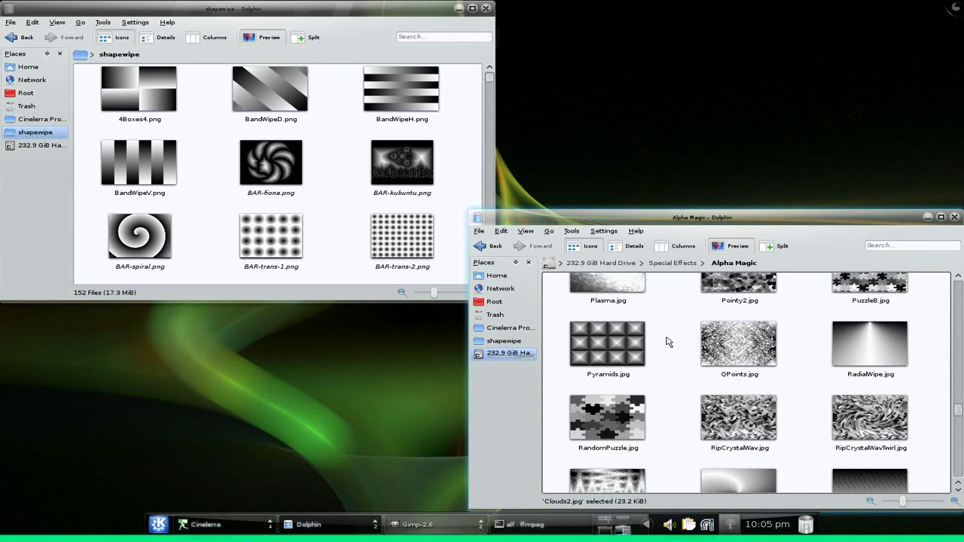
scroll(667, 341, "down", 1)
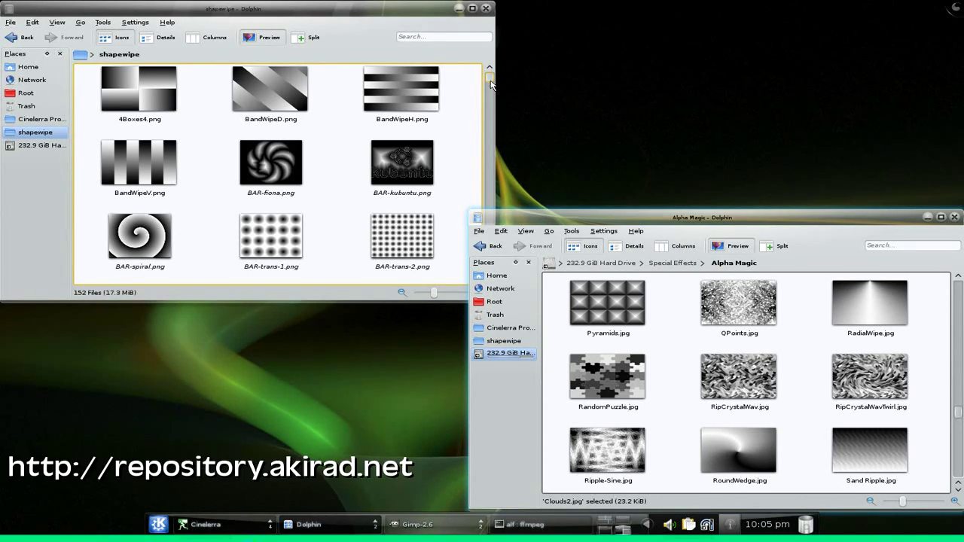
left_click_drag(489, 81, 481, 169)
Step: Preview BAR-kubuntu.png, then in Cinelerra drop a Shape Wipe onto the cut after Antarctica.jpg
scroll(483, 155, "up", 10)
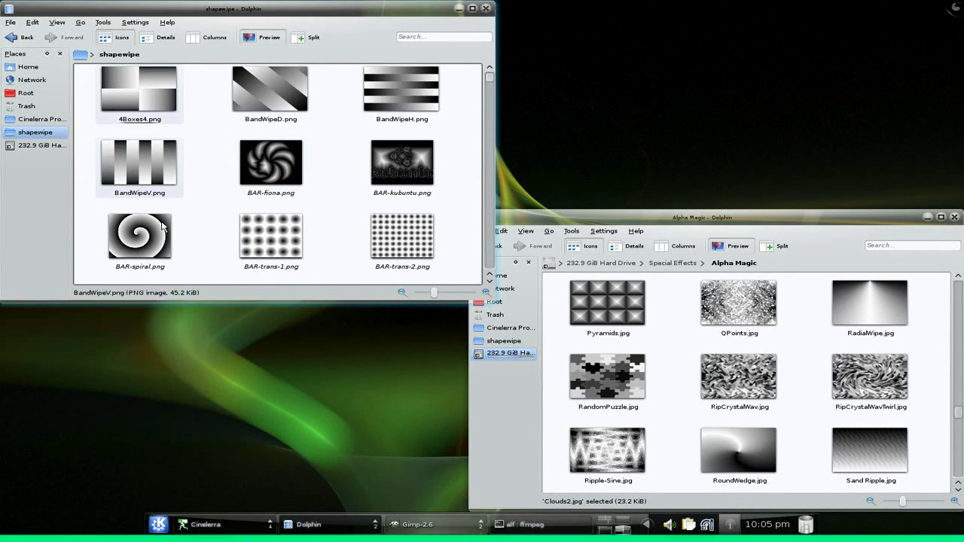
mouse_move(389, 166)
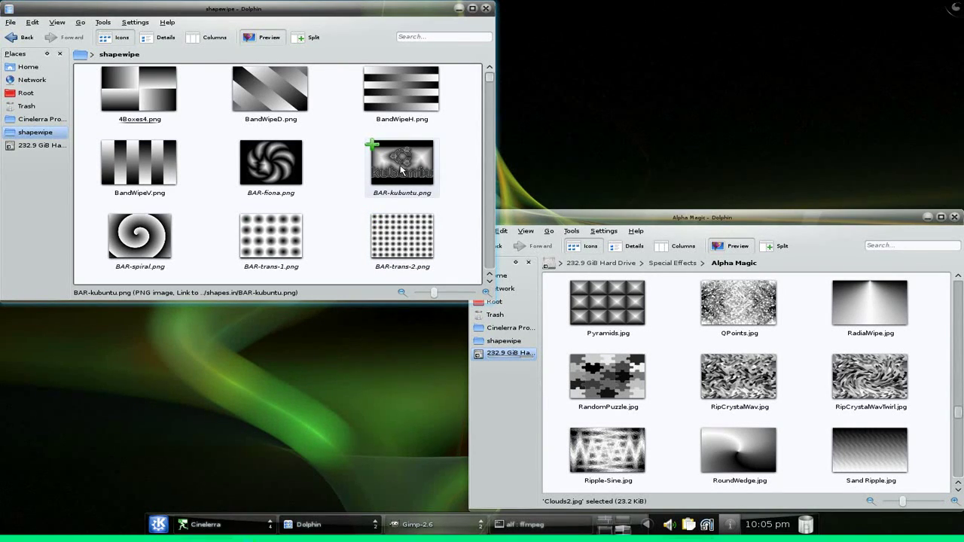
left_click(393, 181)
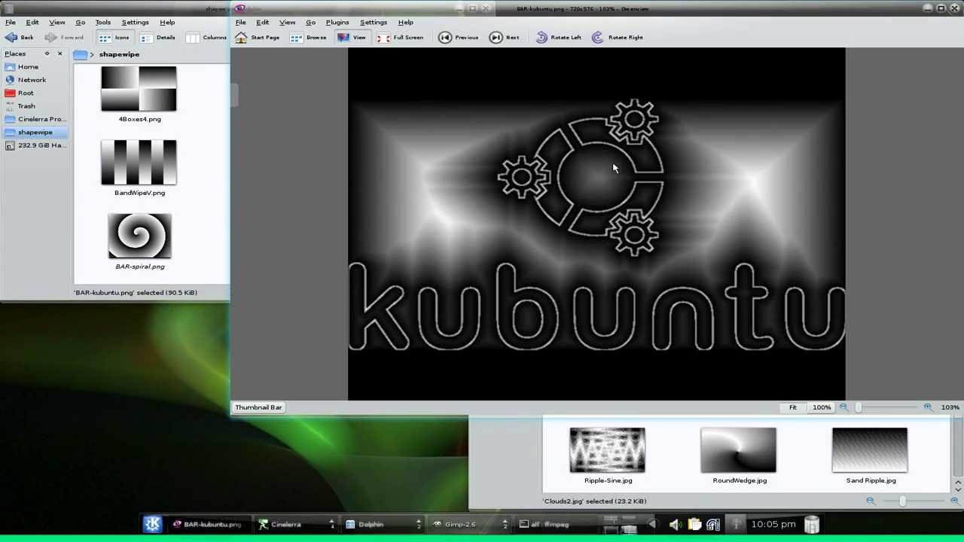
left_click(615, 526)
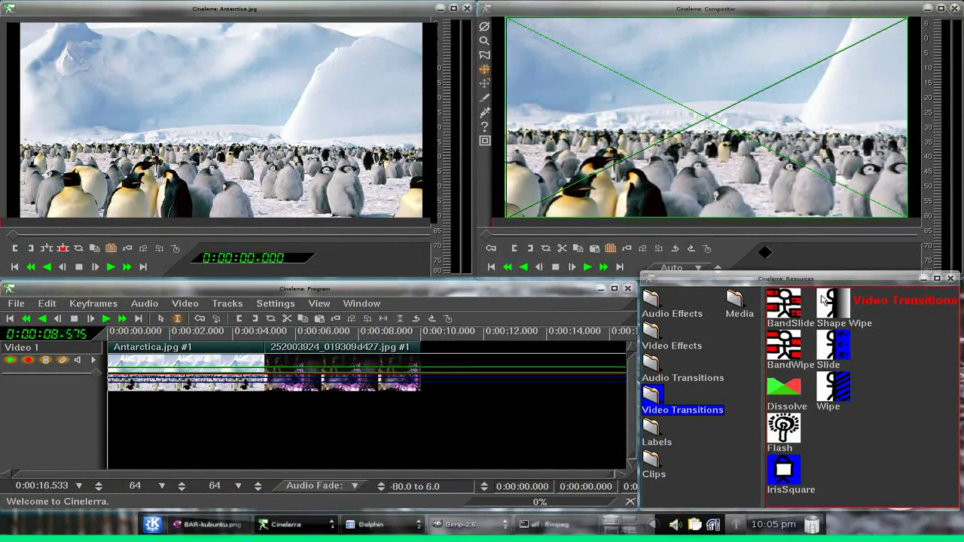
mouse_move(825, 301)
left_mouse_down()
mouse_move(508, 311)
mouse_move(302, 378)
mouse_move(309, 372)
left_mouse_up()
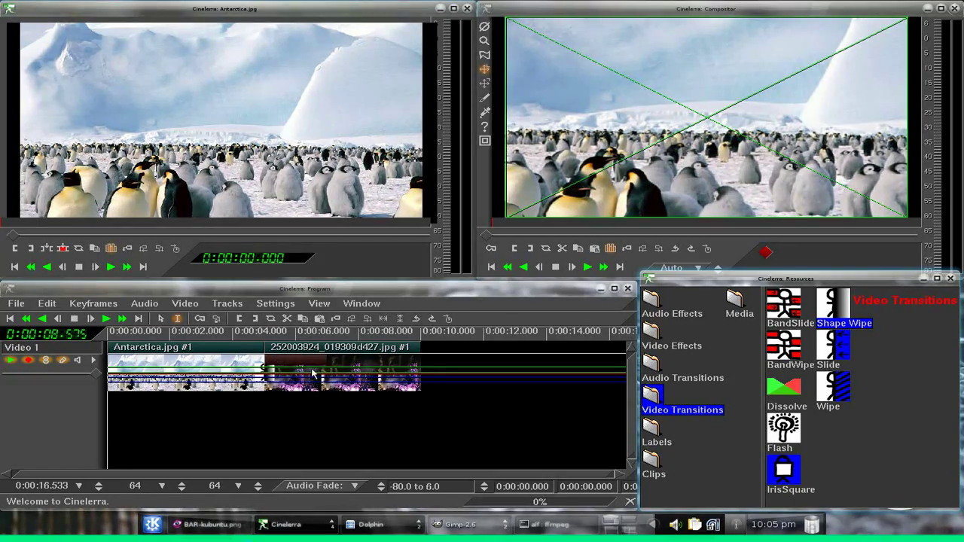
Step: Set the Shape Wipe's shape image to BAR-kubuntu.png in its settings dialog
right_click(264, 371)
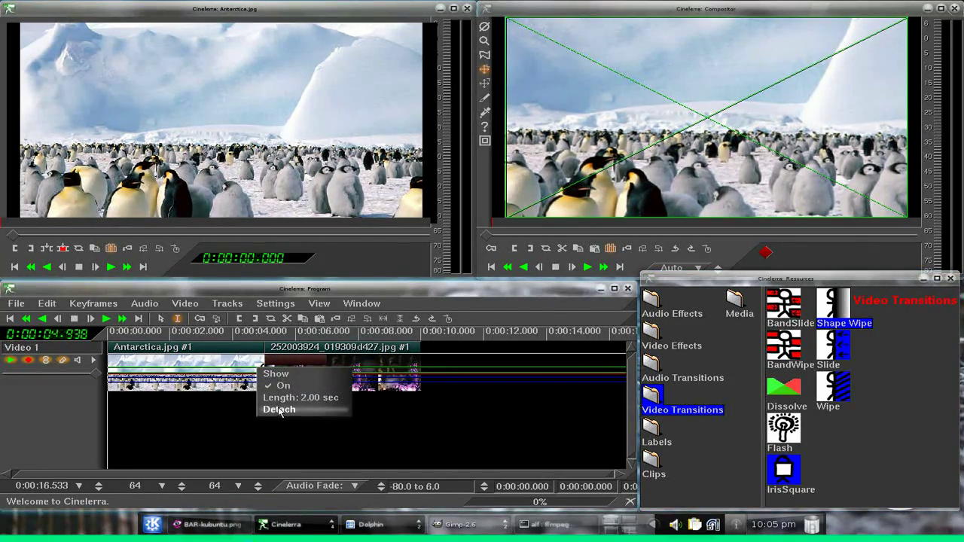
left_click(276, 373)
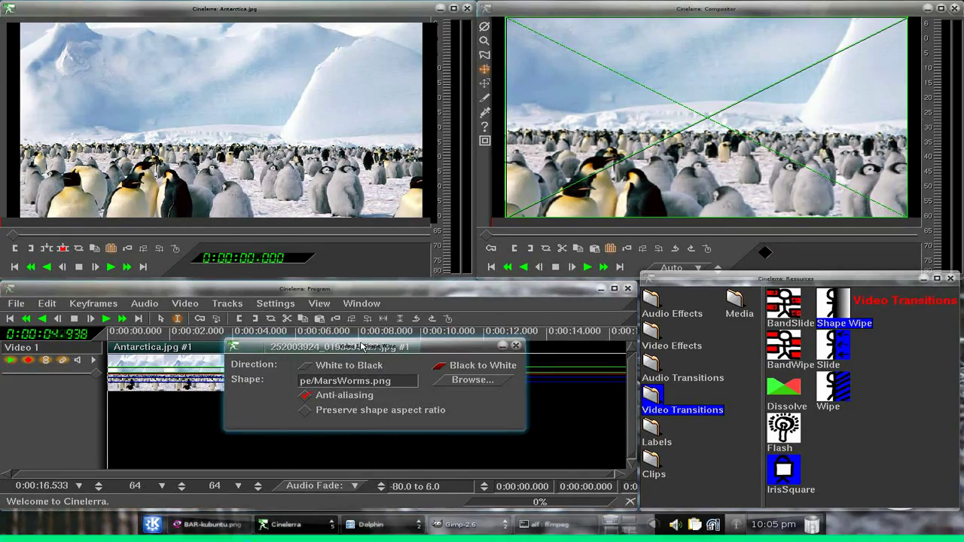
left_click_drag(362, 347, 247, 78)
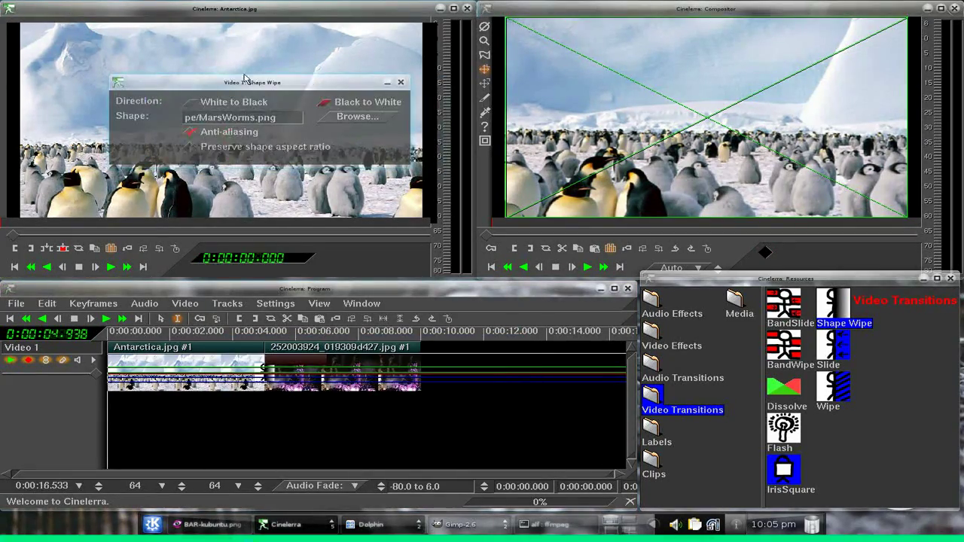
left_click(353, 113)
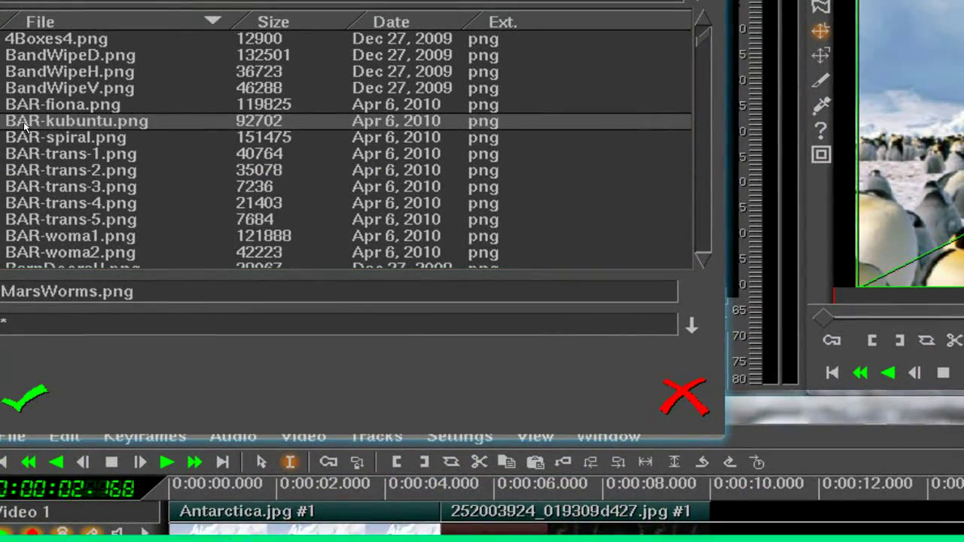
left_click(25, 129)
left_click(27, 401)
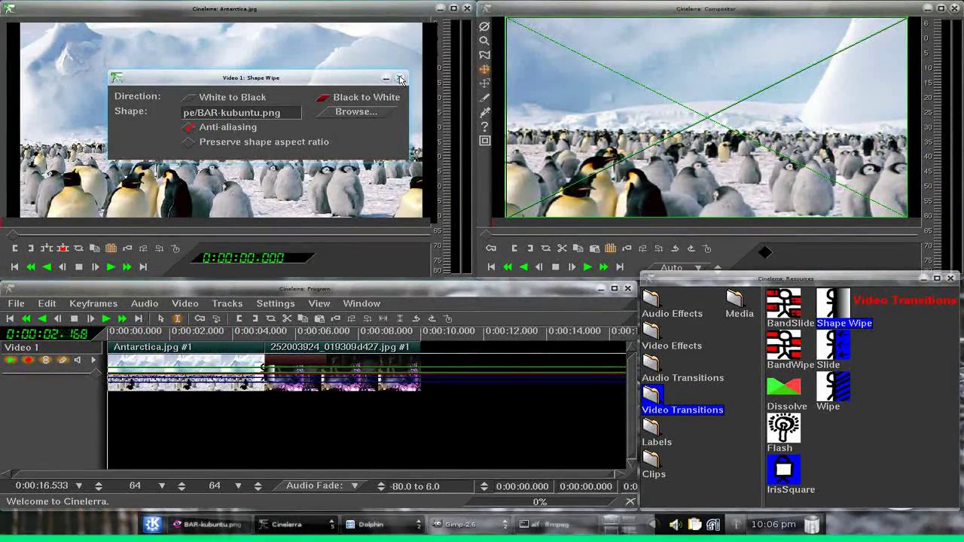
left_click(399, 77)
left_click(287, 381)
Step: Play the kubuntu-shaped wipe into the castle clip, then go to the desktop with the BAR-kubuntu.png preview
right_click(273, 358)
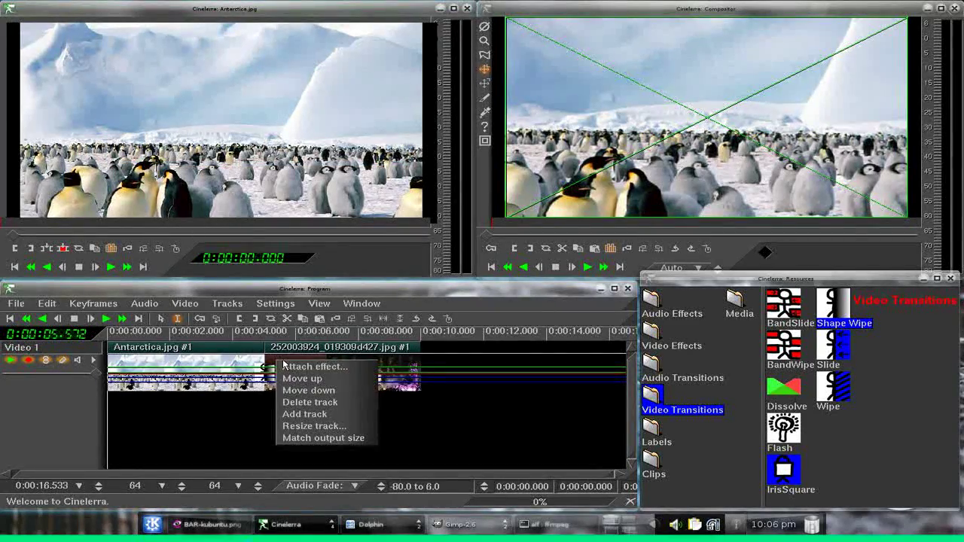
left_click(270, 375)
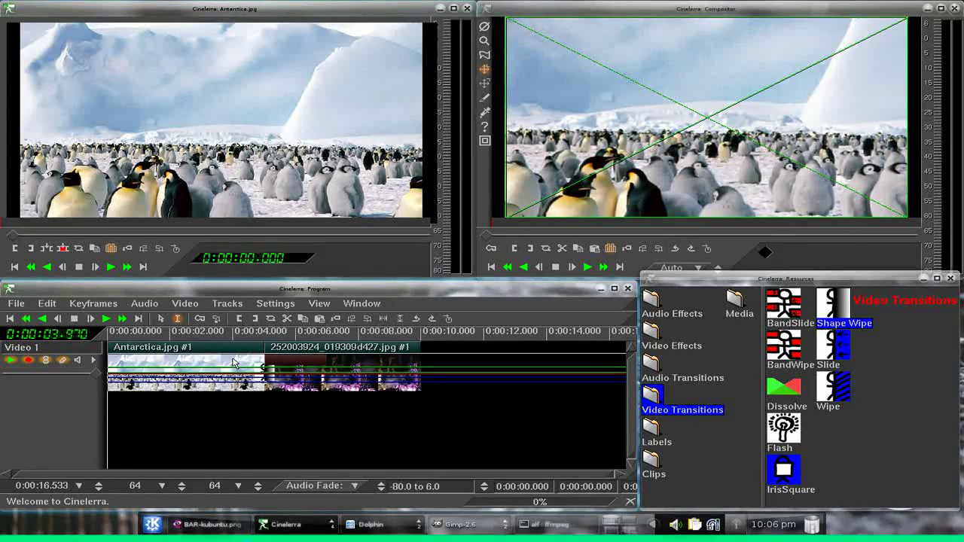
left_click(231, 436)
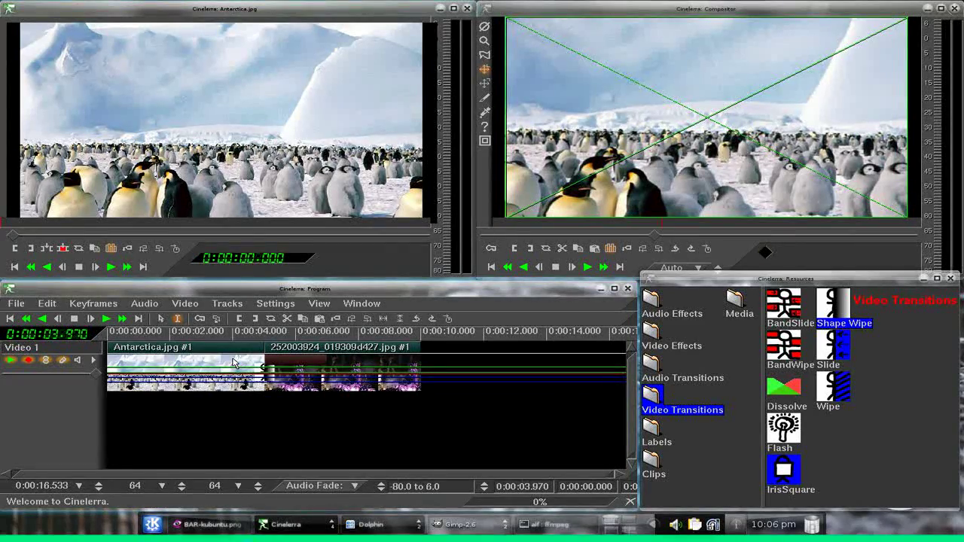
left_click(77, 321)
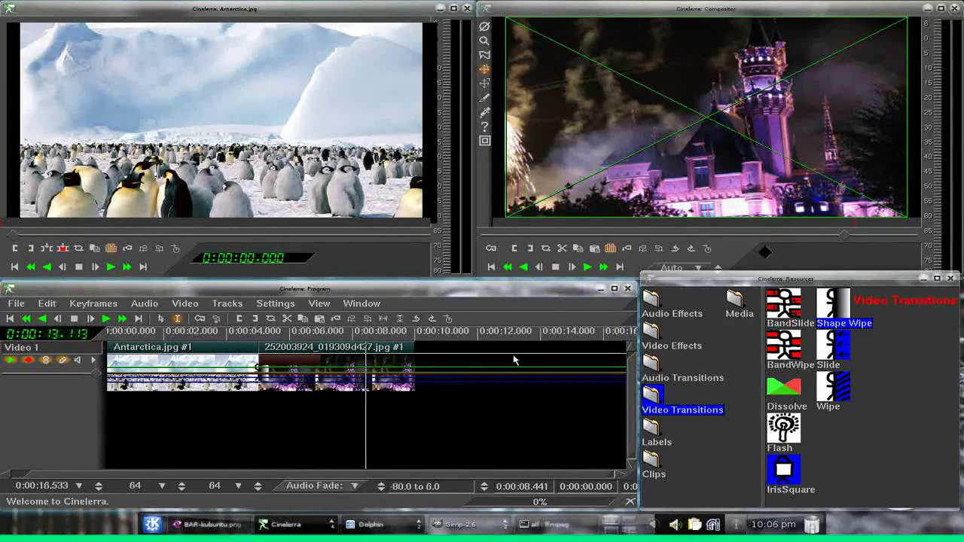
left_click(630, 529)
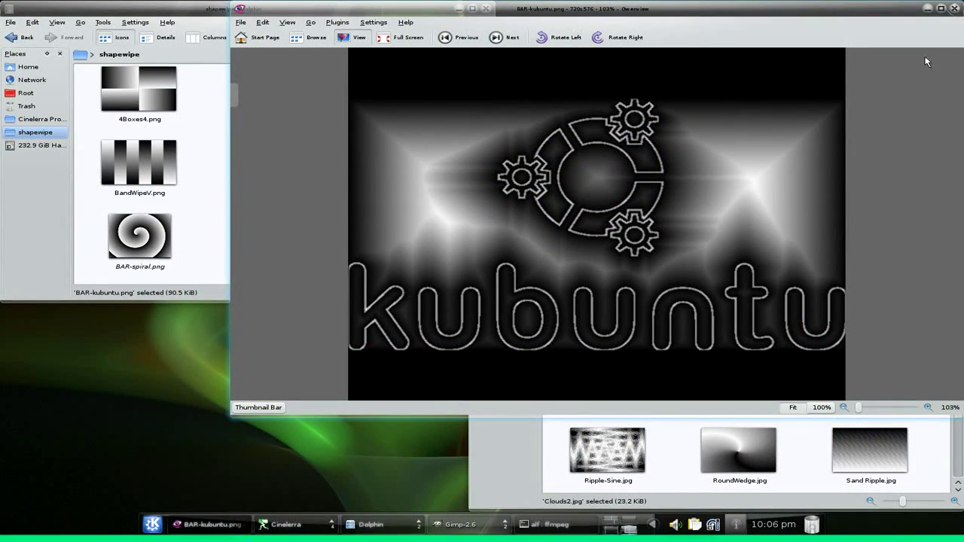
Step: Close the BAR-kubuntu.png preview, scroll to shapes like clock.png and ClockWipe.png, then return to Cinelerra
left_click(956, 8)
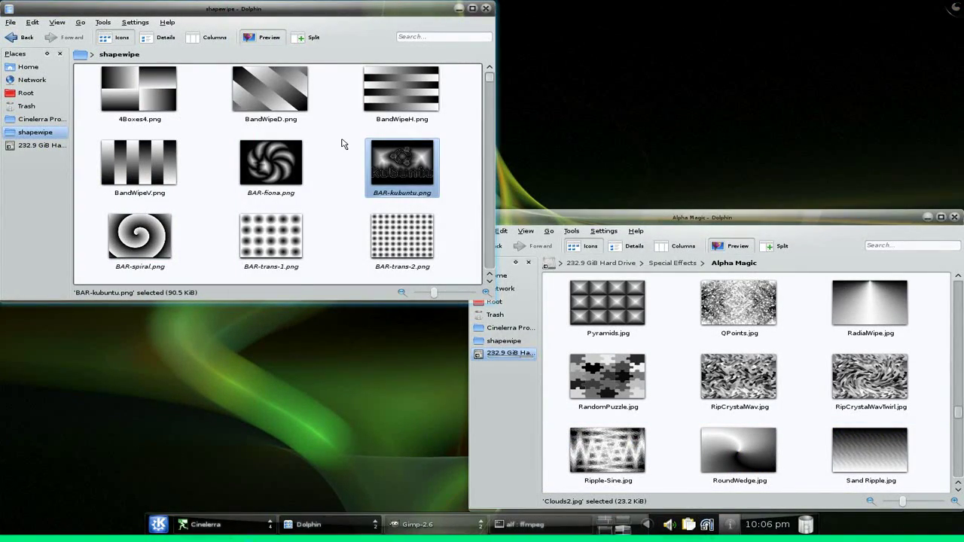
scroll(342, 144, "down", 5)
scroll(343, 144, "down", 3)
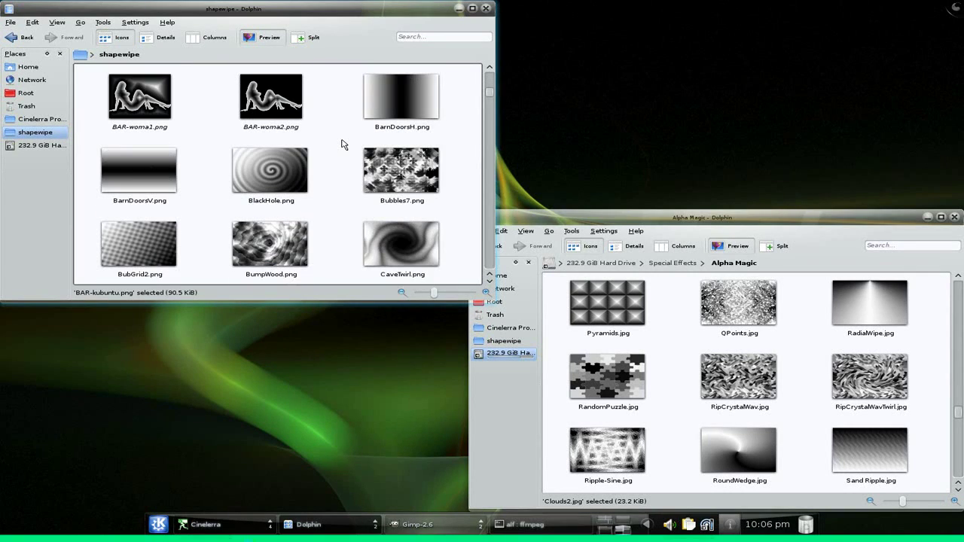
scroll(349, 141, "down", 8)
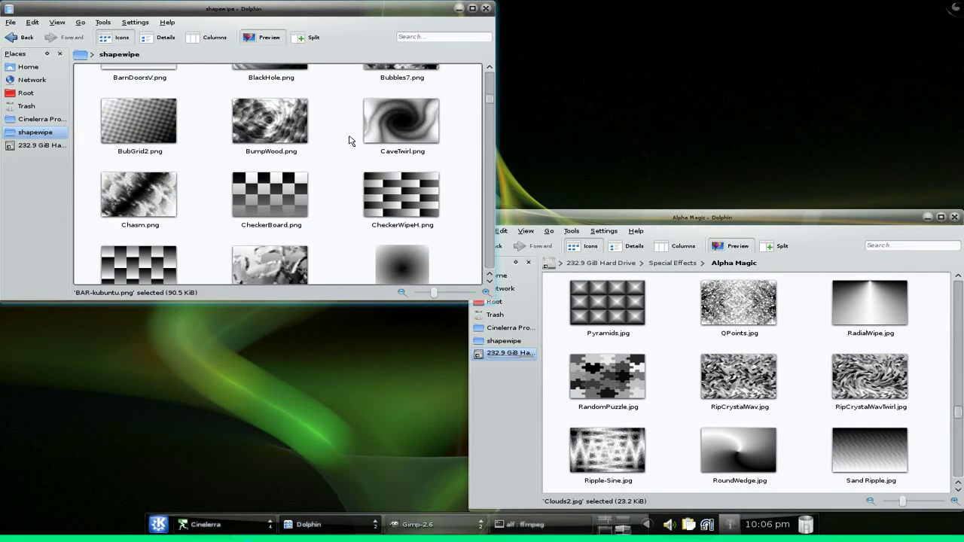
scroll(350, 142, "down", 1)
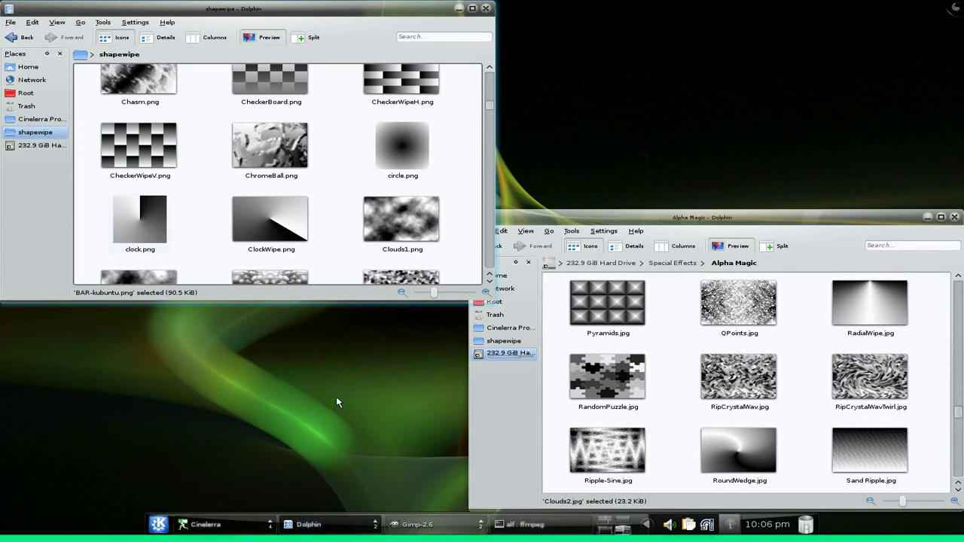
left_click(607, 527)
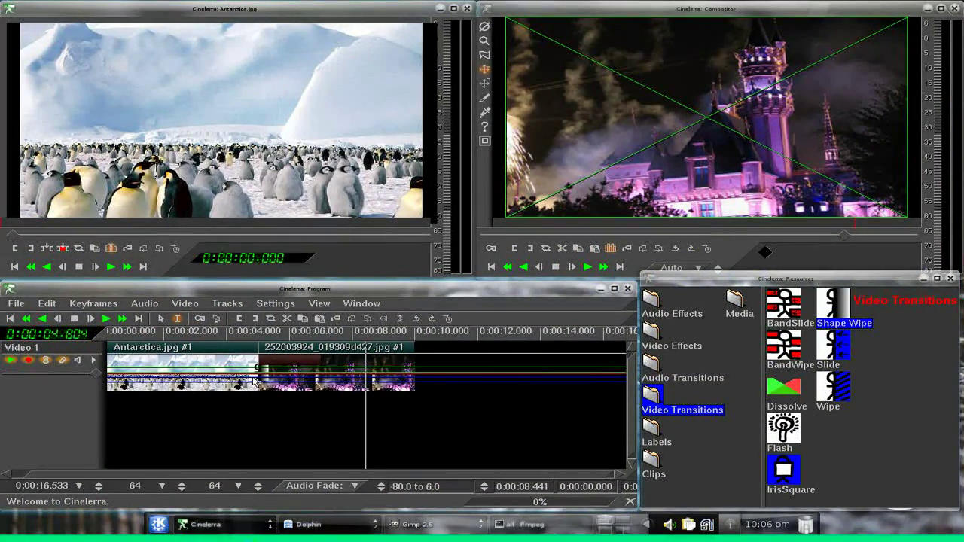
Step: Change the Shape Wipe shape to ClockWipe.png, play the wipe, then go to the Dolphin desktop
left_click(257, 387)
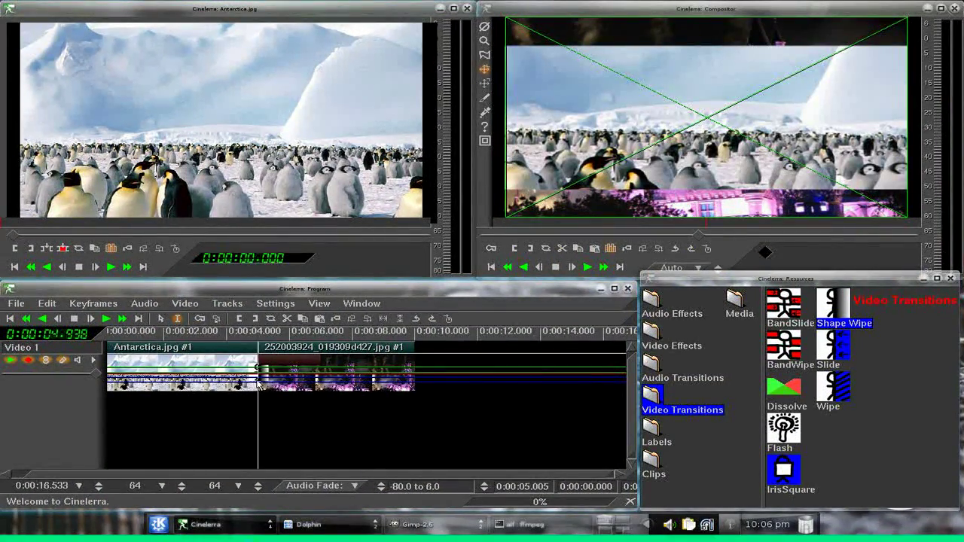
right_click(257, 387)
left_click(260, 387)
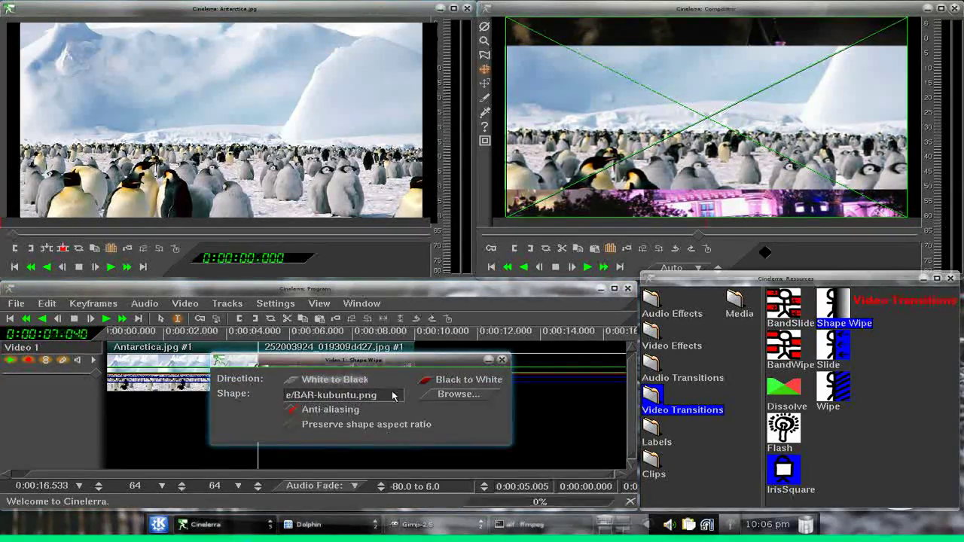
left_click(458, 395)
scroll(77, 120, "down", 5)
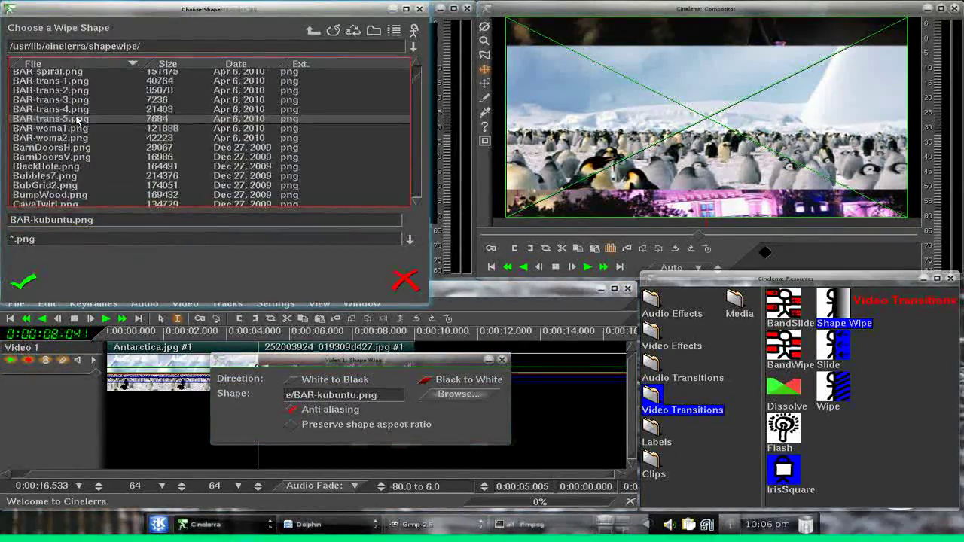
scroll(78, 120, "down", 5)
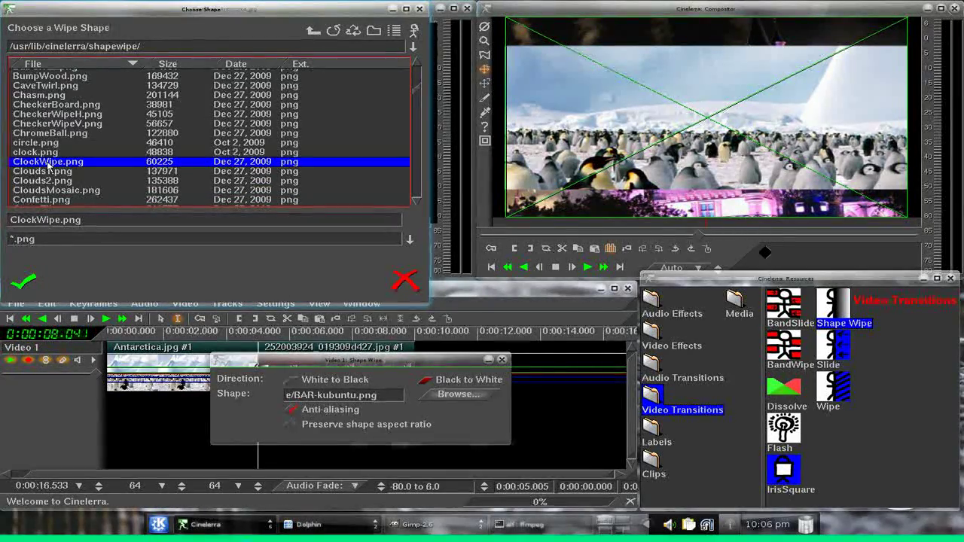
left_click(23, 281)
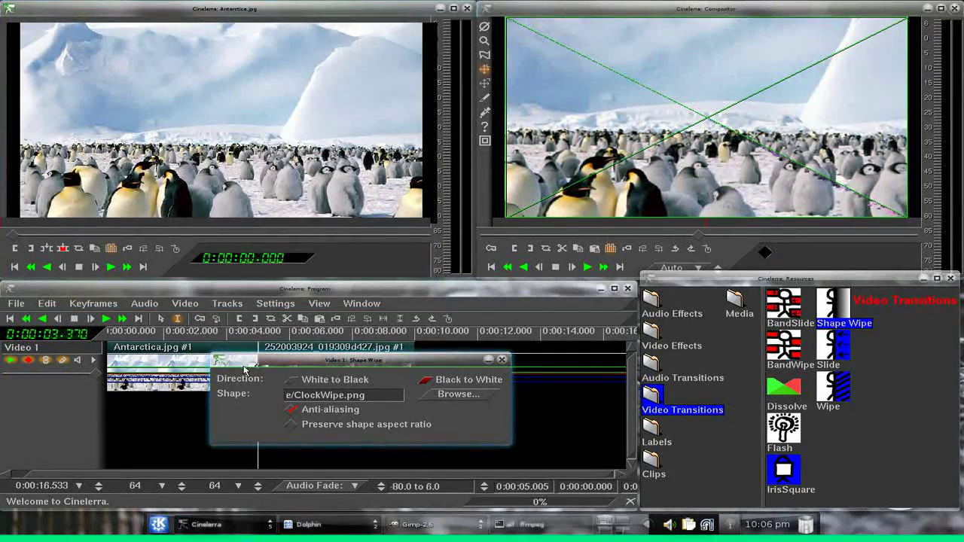
left_click(502, 360)
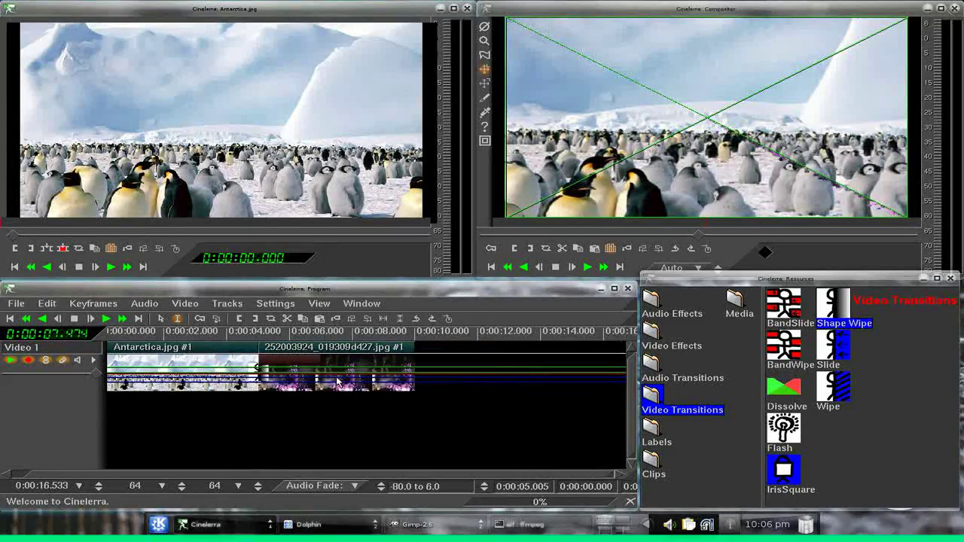
left_click(76, 326)
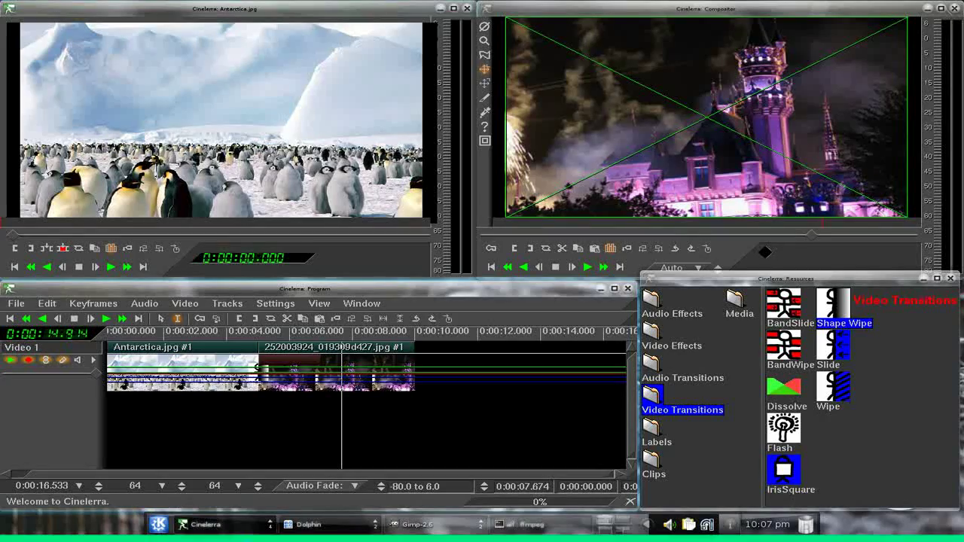
left_click(623, 531)
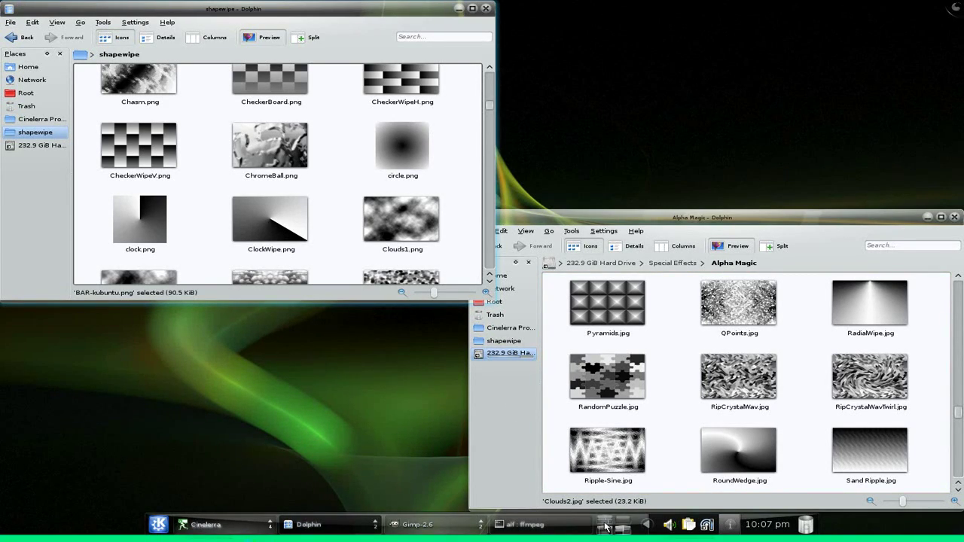
Step: Leave the shapewipe thumbnails like Clouds1.png and return to the Cinelerra desktop
mouse_move(605, 527)
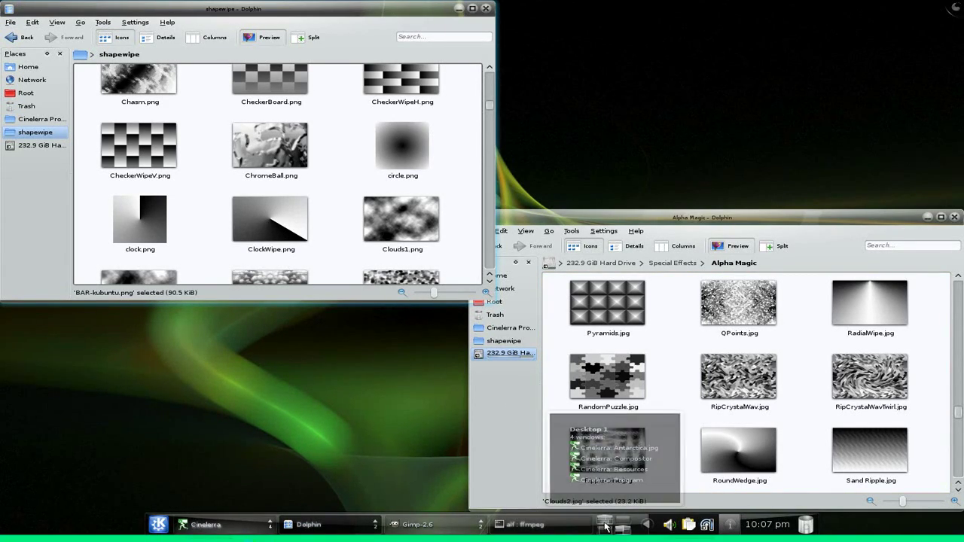
left_click(605, 527)
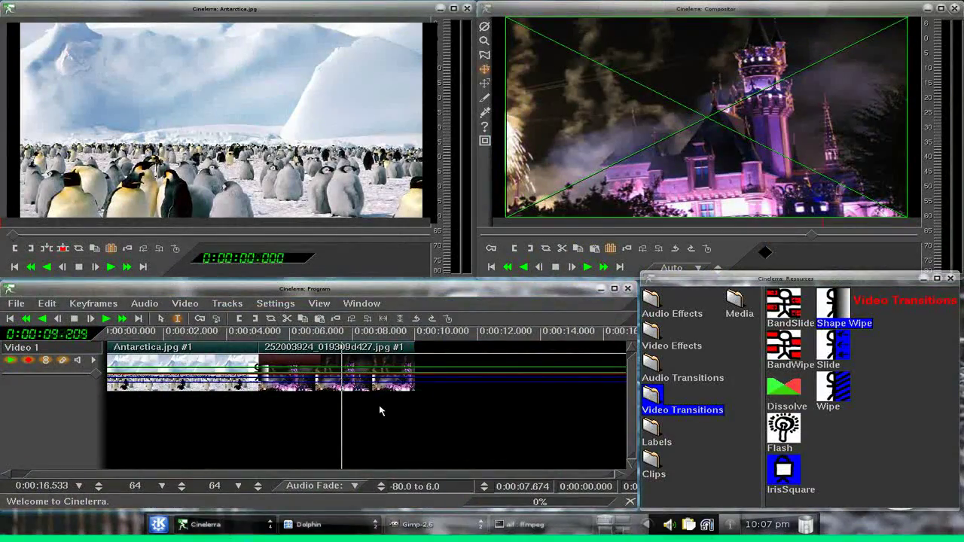
Step: Pick Clouds1.png as the Shape Wipe image and set the playhead just before the transition
right_click(254, 371)
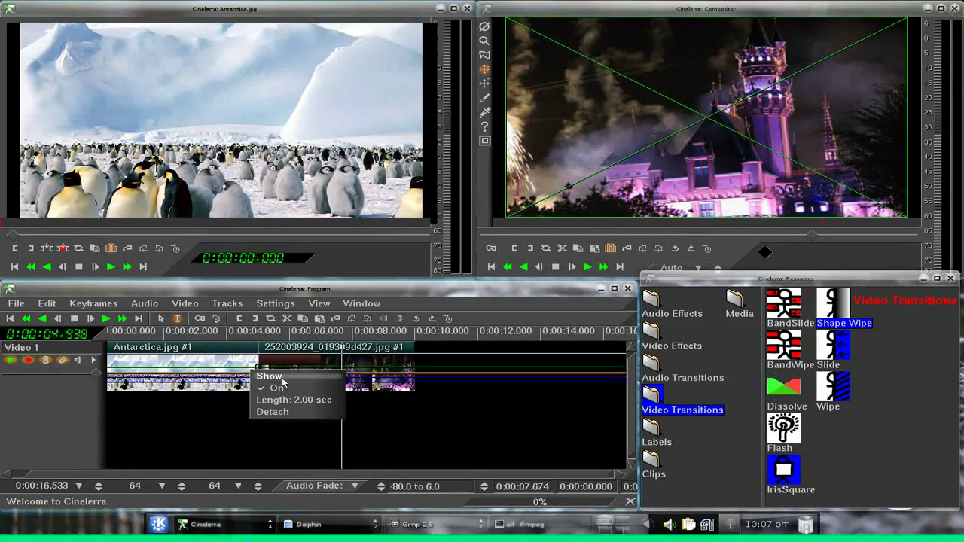
left_click(280, 378)
left_click(452, 384)
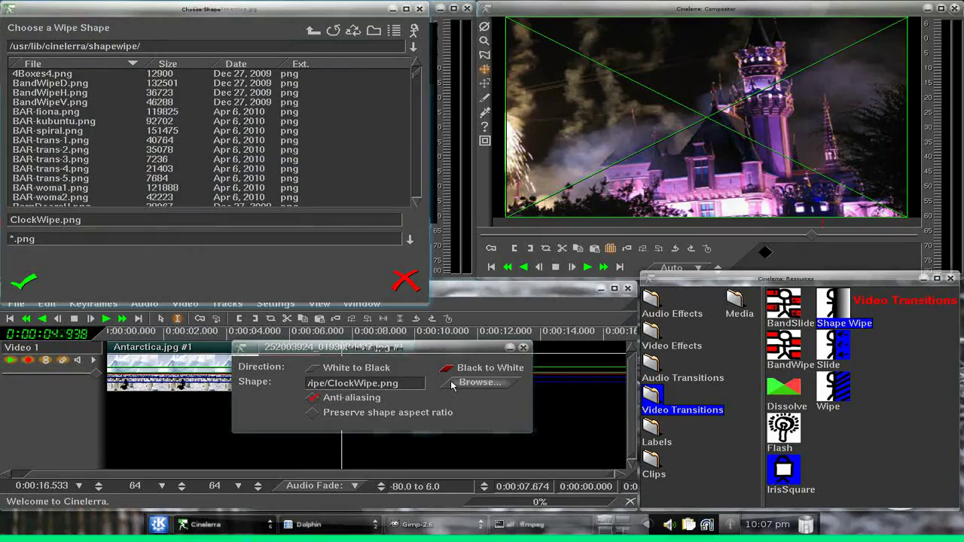
scroll(118, 142, "down", 5)
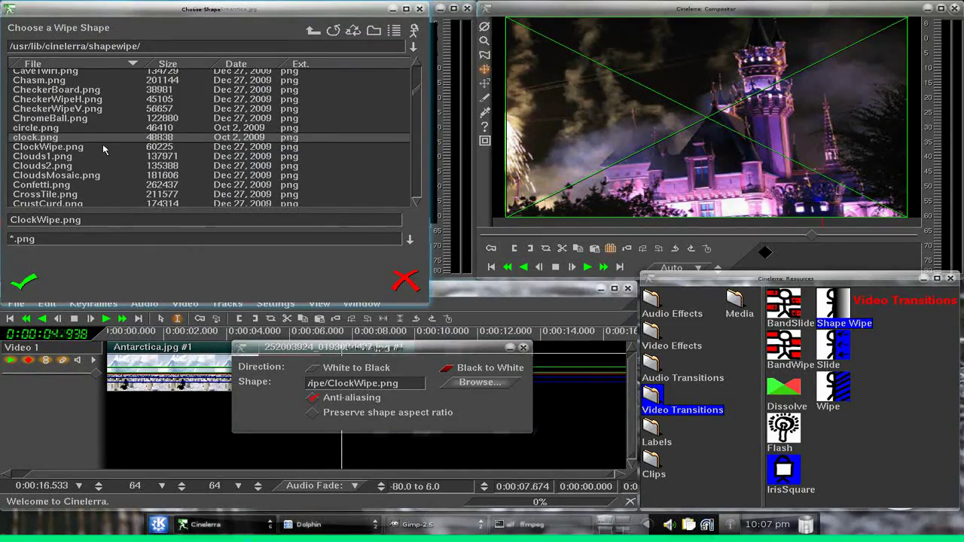
left_click(45, 156)
left_click(24, 282)
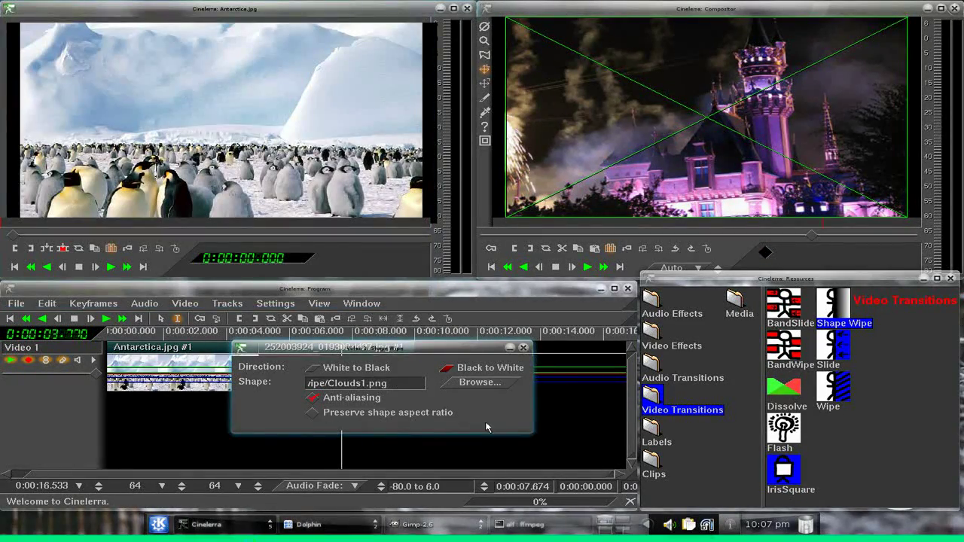
left_click(524, 348)
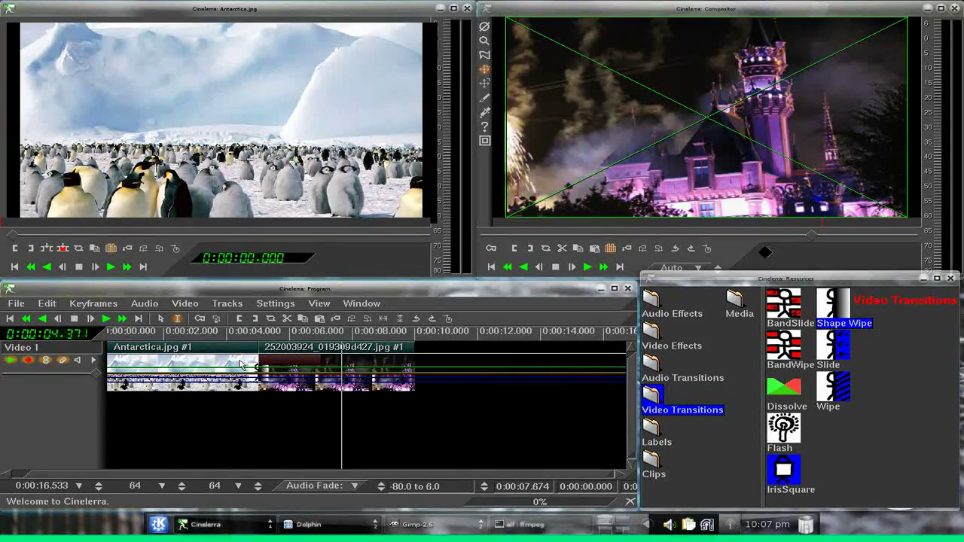
left_click(226, 369)
Step: Play the timeline through the Clouds1 wipe and stop once the castle clip fully shows
left_click(106, 319)
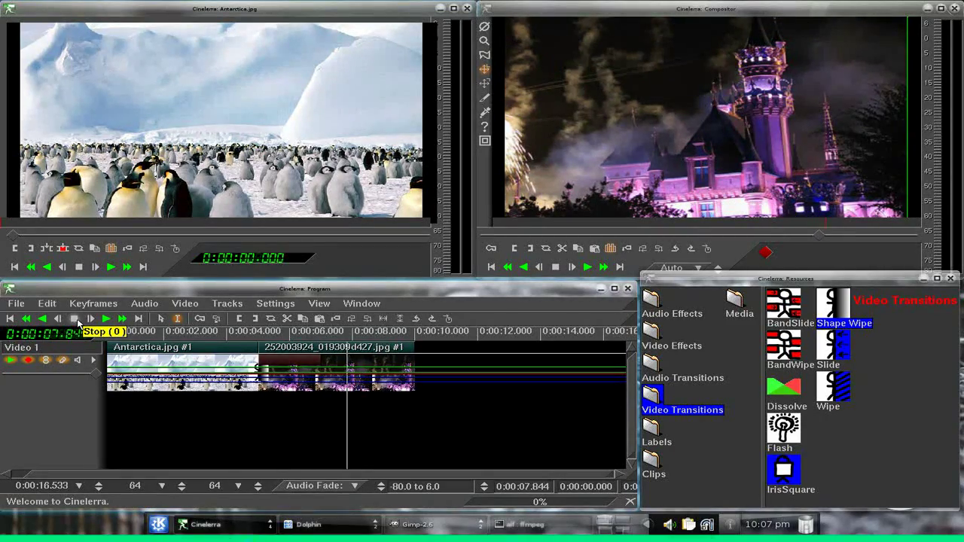
left_click(79, 318)
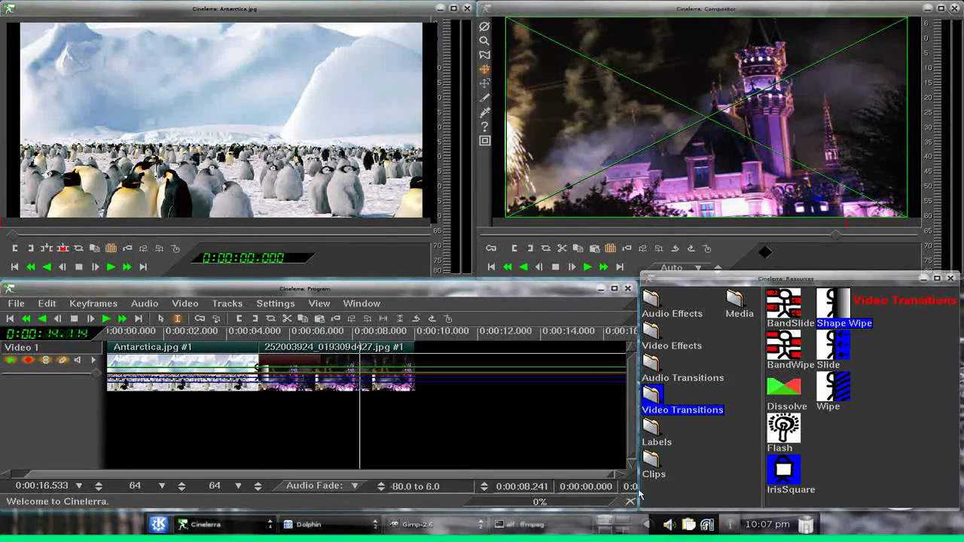
Step: On the GIMP desktop, create a new blank image 720 pixels wide and 480 high
mouse_move(605, 533)
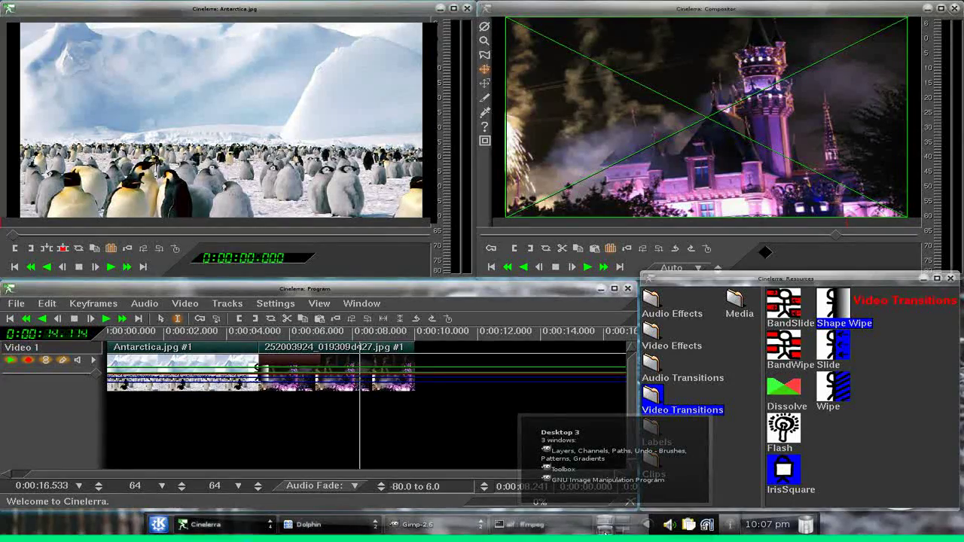
left_click(605, 532)
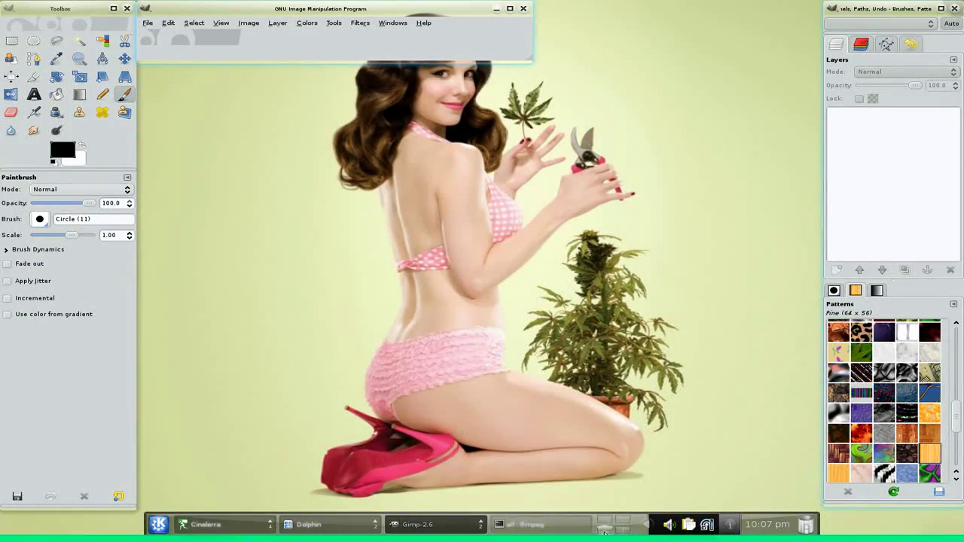
left_click(148, 23)
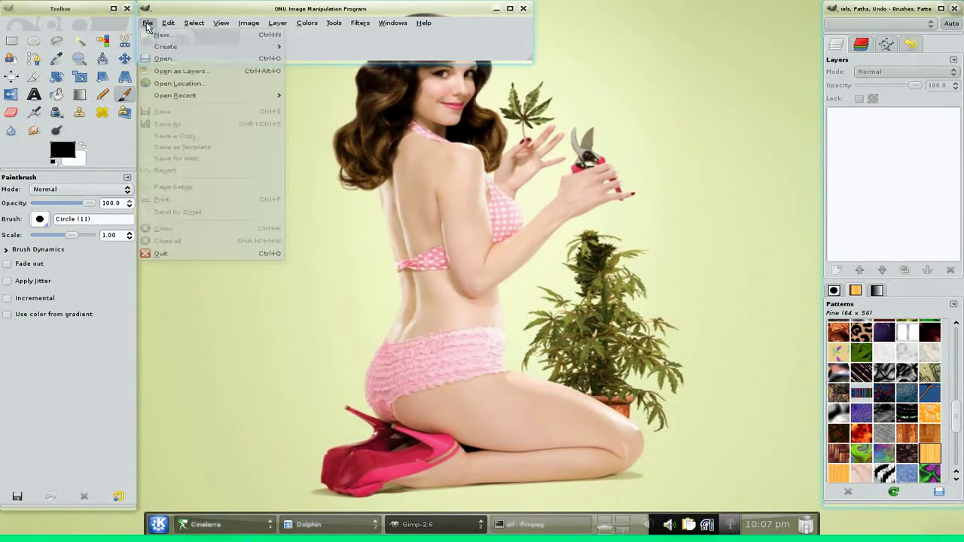
left_click(162, 34)
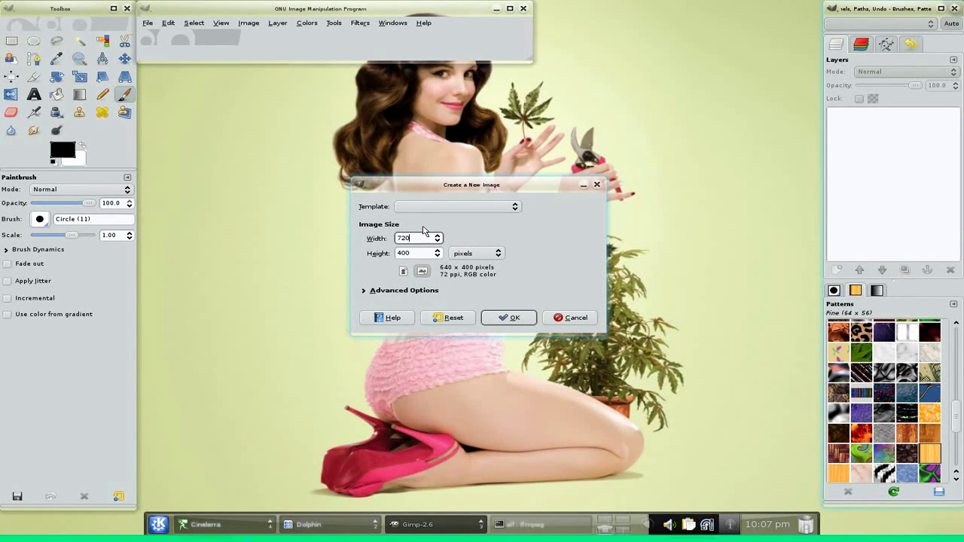
key("Tab")
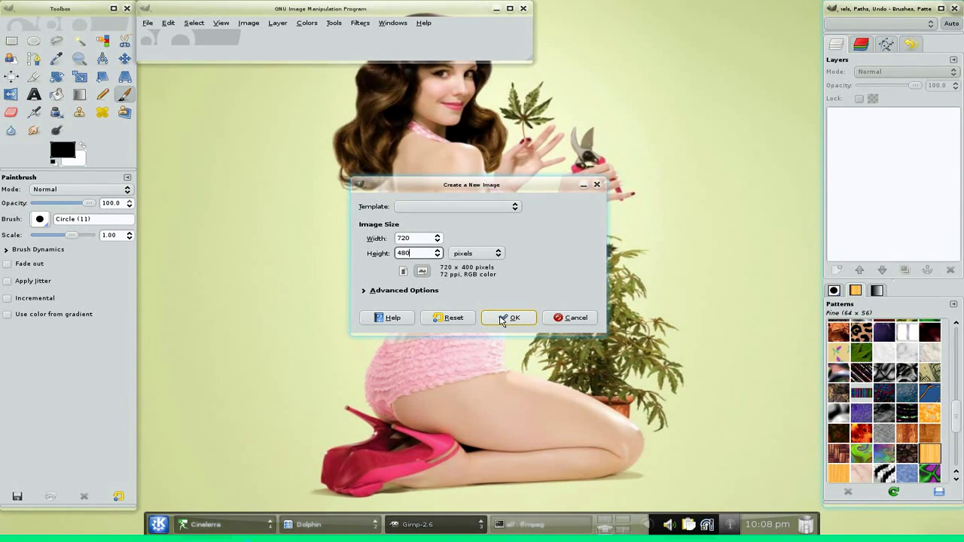
left_click(513, 318)
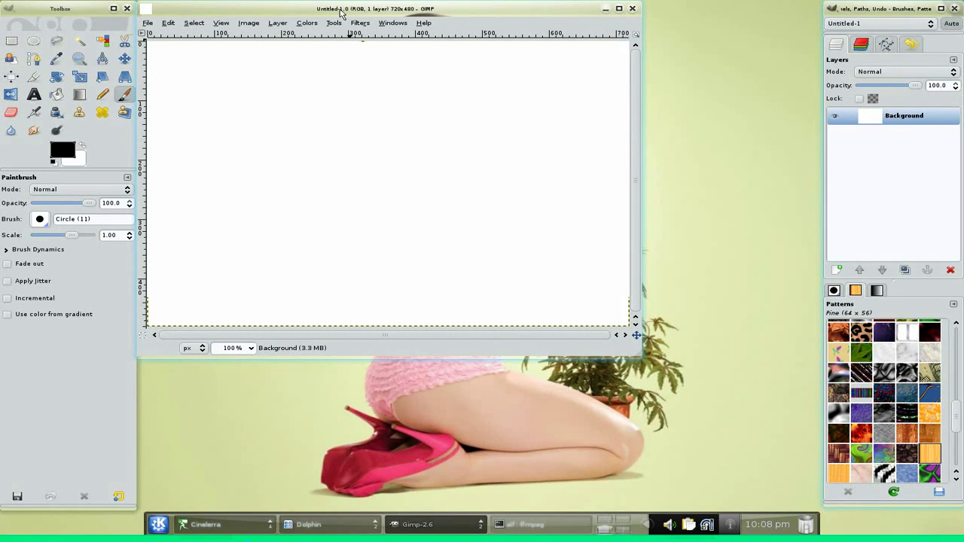
Step: Fill the 720×480 canvas with a Blend gradient, black top-left to white bottom-right
left_click_drag(340, 13, 423, 78)
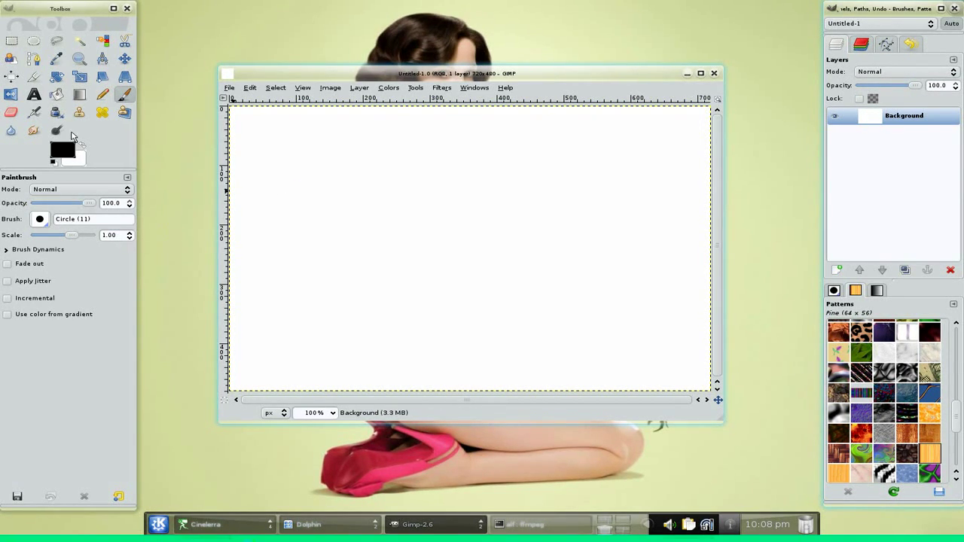
left_click(56, 95)
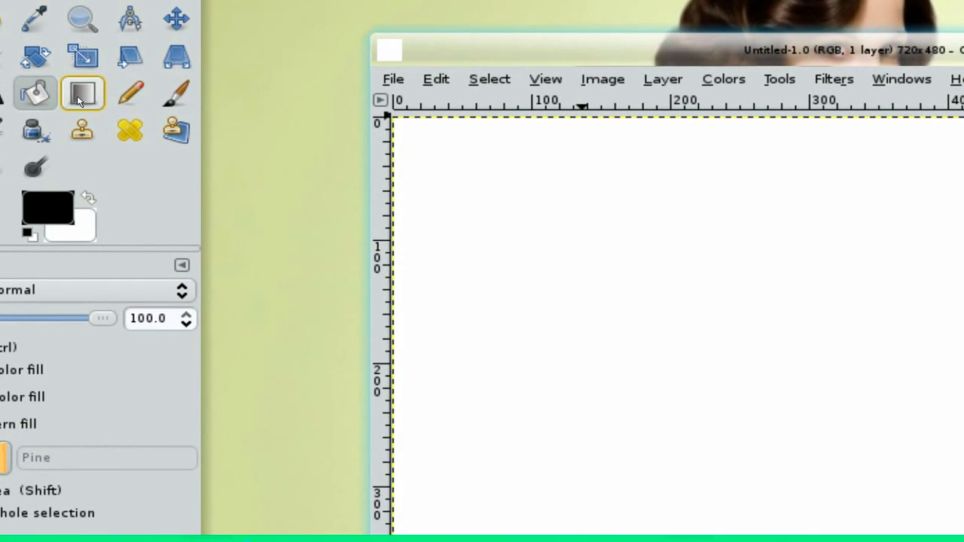
left_click(78, 100)
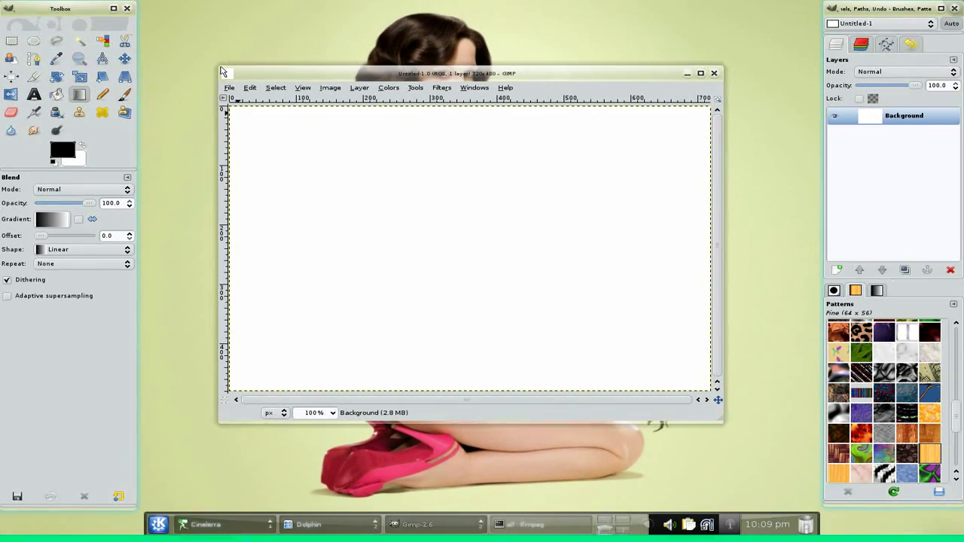
left_click_drag(226, 74, 182, 13)
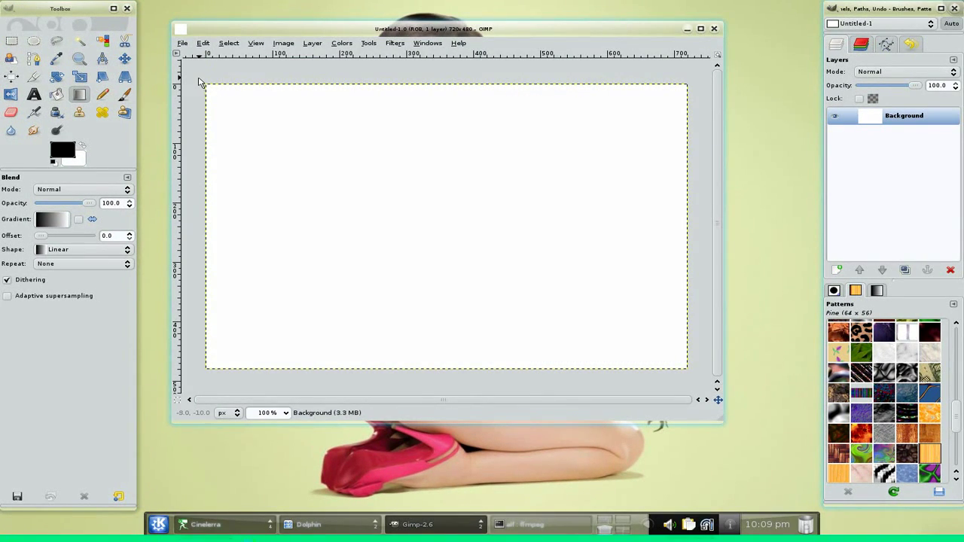
left_click_drag(205, 83, 696, 376)
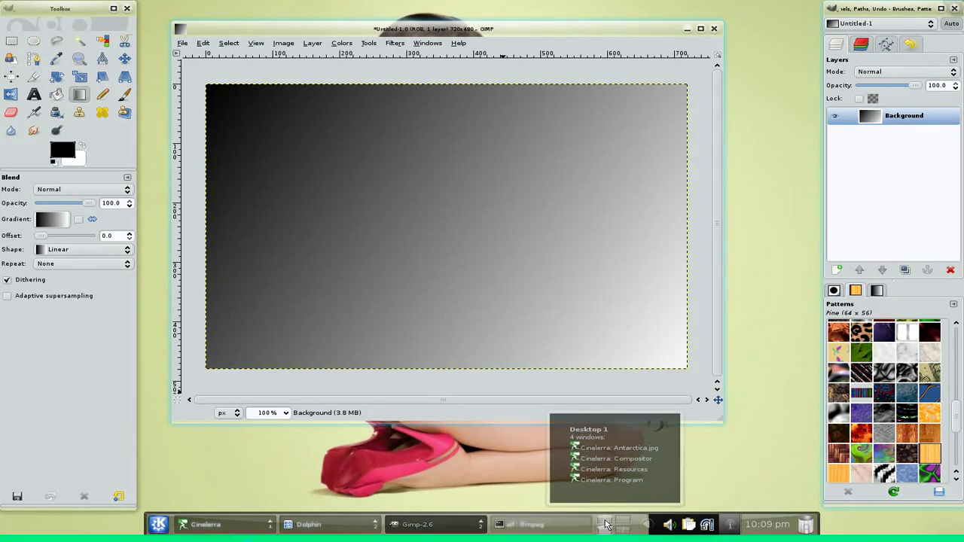
left_click(606, 525)
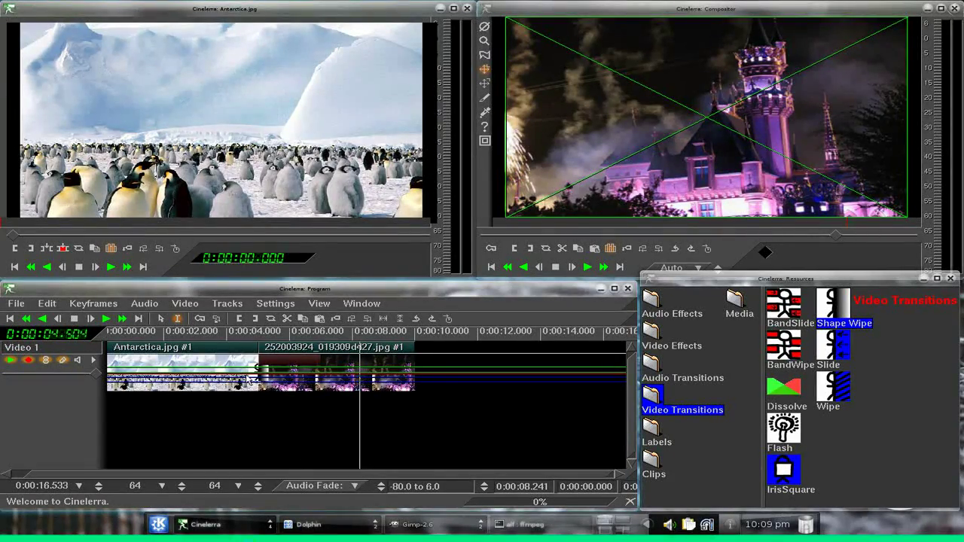
Step: In the Shape Wipe settings, swap the Clouds1.png shape for EdgeWipe.png
right_click(255, 375)
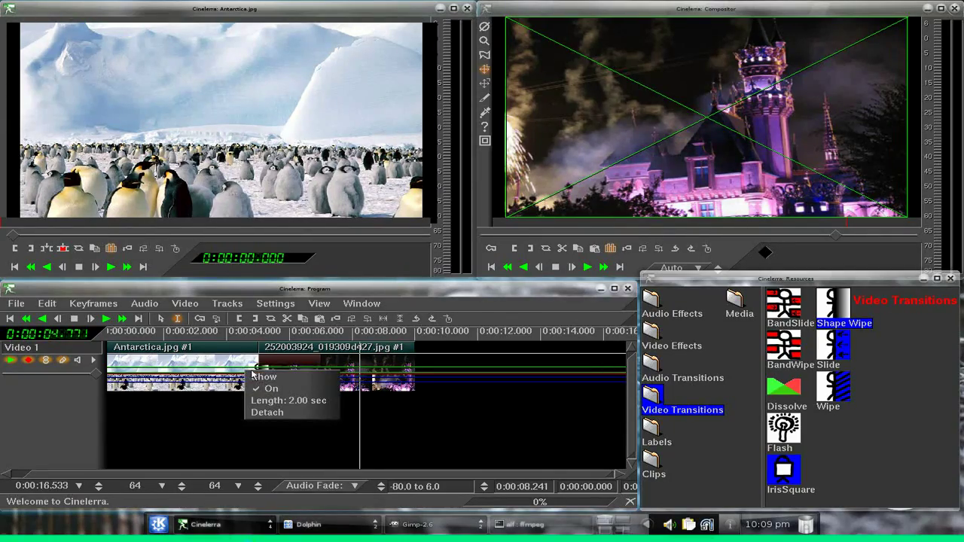
left_click(265, 374)
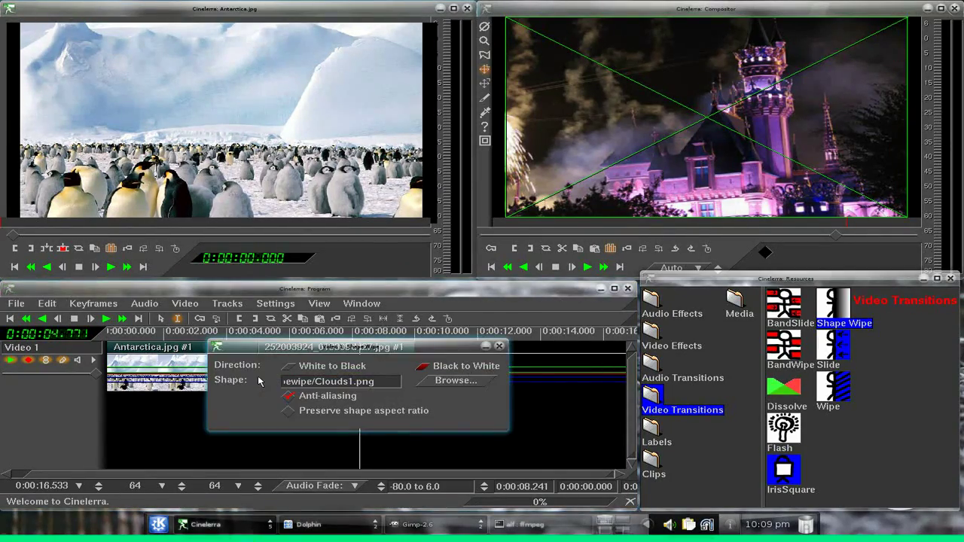
left_click(437, 383)
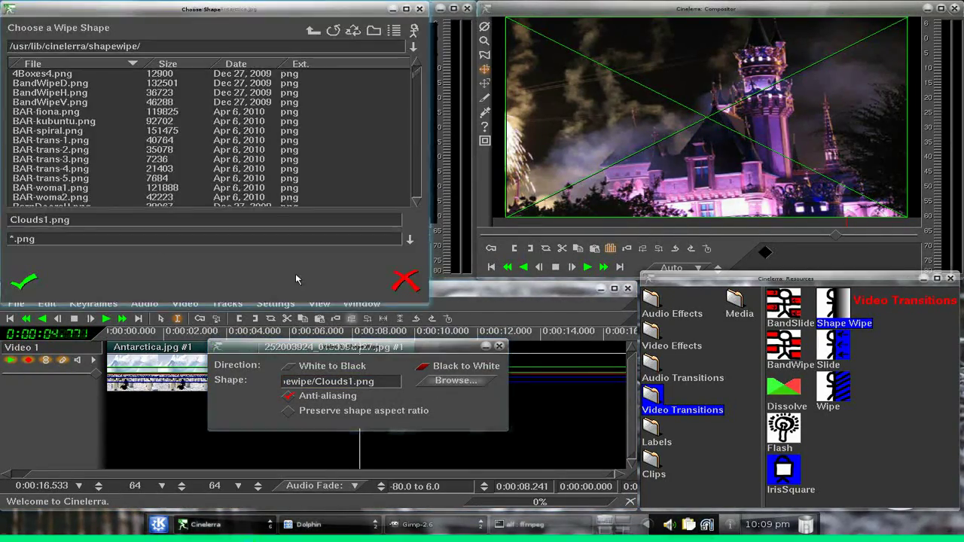
left_click(66, 115)
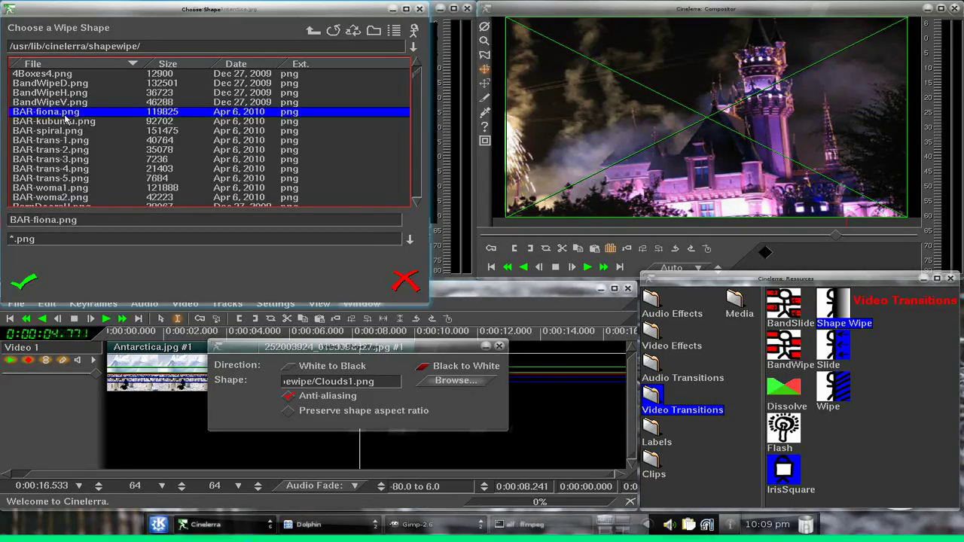
key("h")
scroll(58, 128, "up", 2)
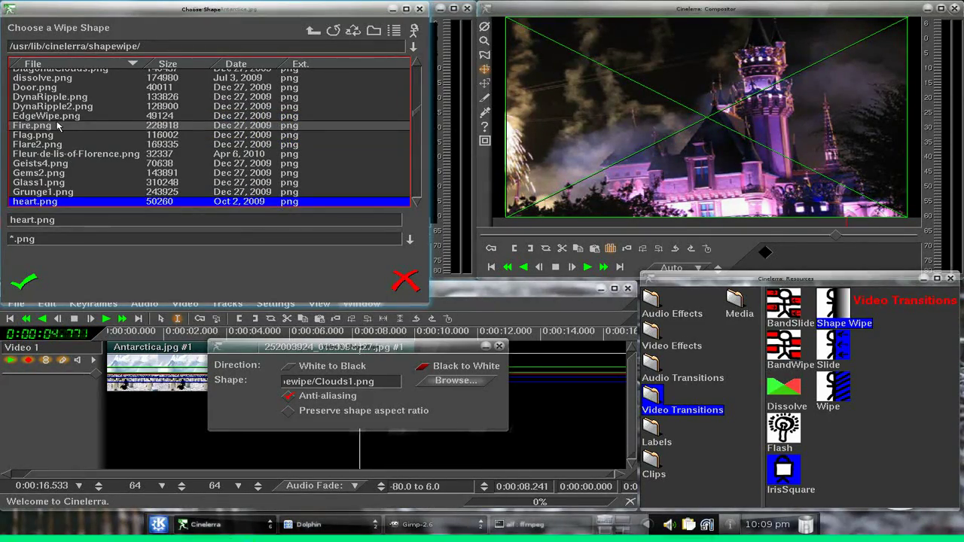
left_click(55, 117)
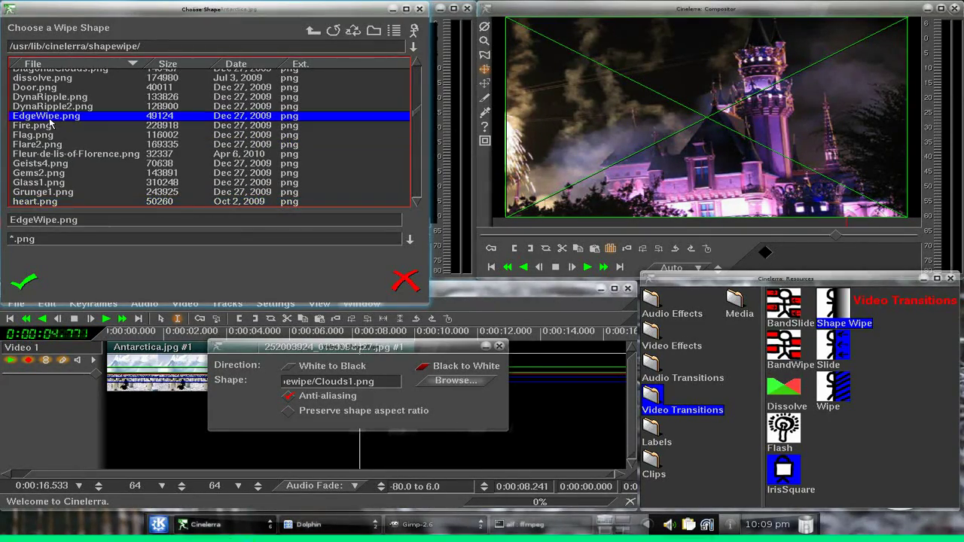
left_click(29, 289)
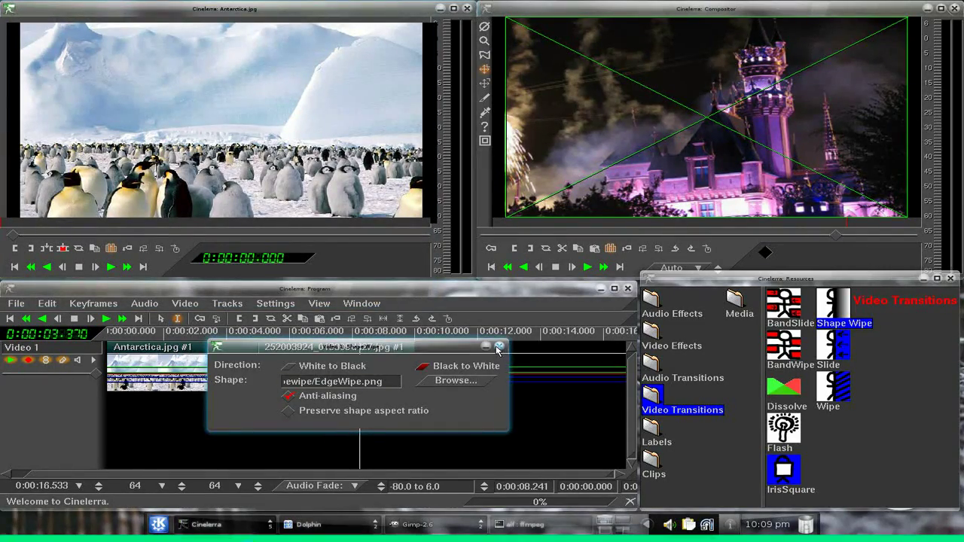
left_click(500, 345)
Step: Play the penguin-to-castle EdgeWipe transition from just before it, then stop playback
left_click(236, 376)
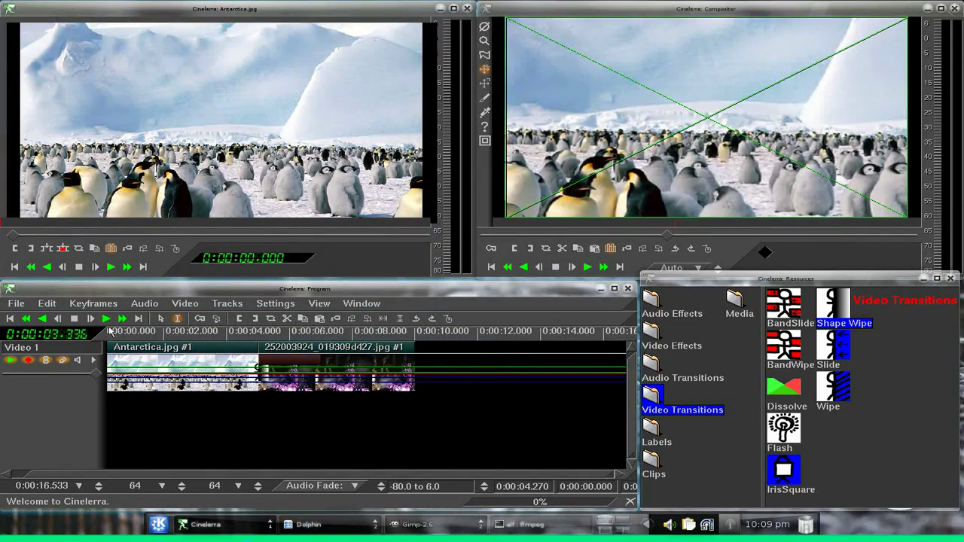
left_click(106, 320)
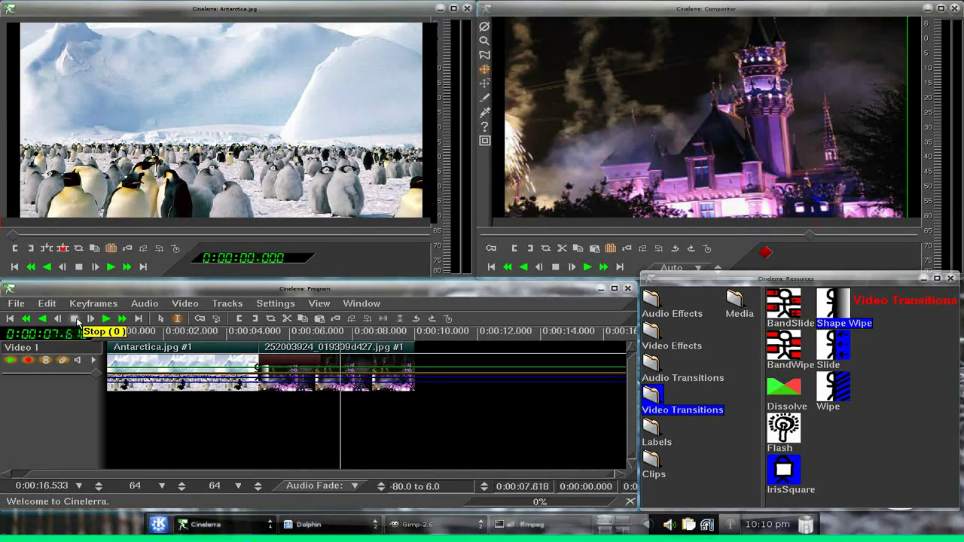
left_click(75, 320)
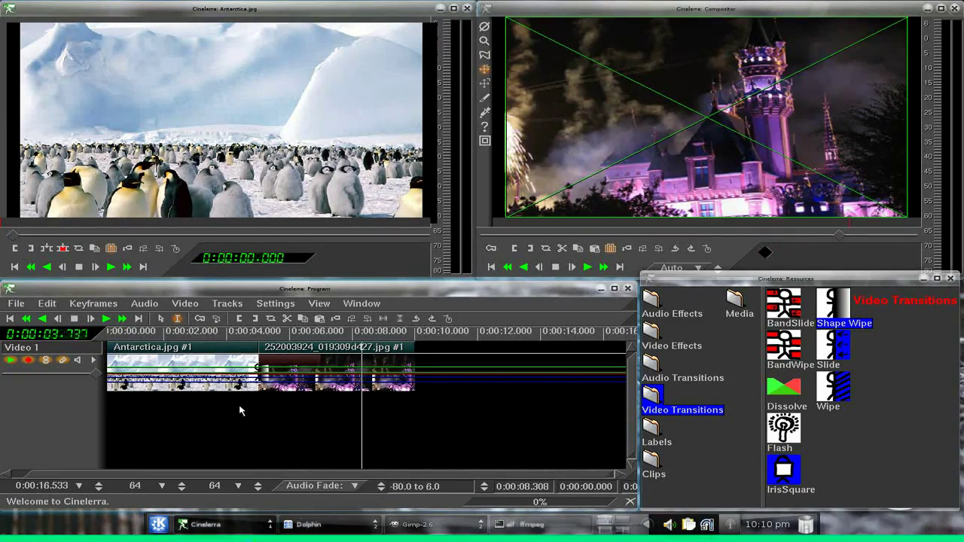
Step: Check the GIMP gradient desktop, then go to the Dolphin file browser desktop
left_click(604, 530)
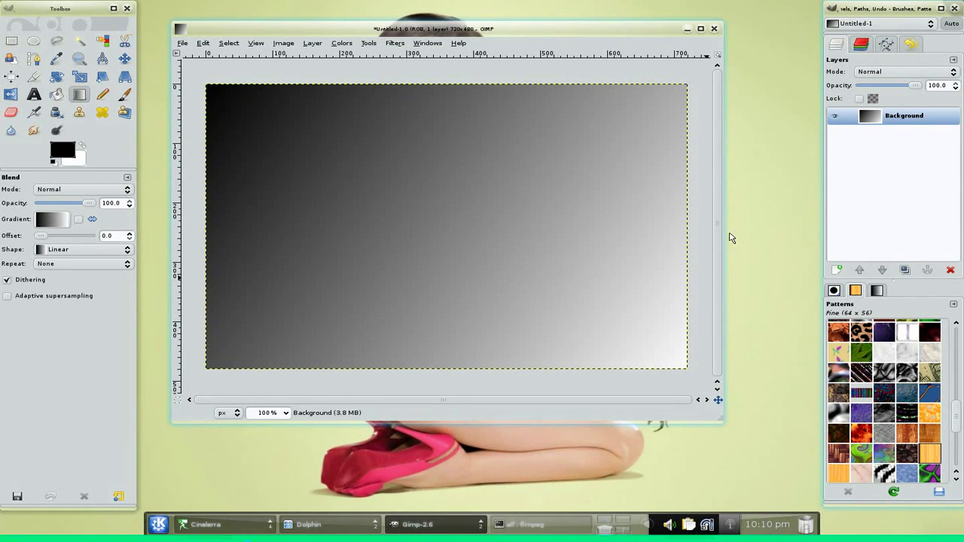
left_click(607, 526)
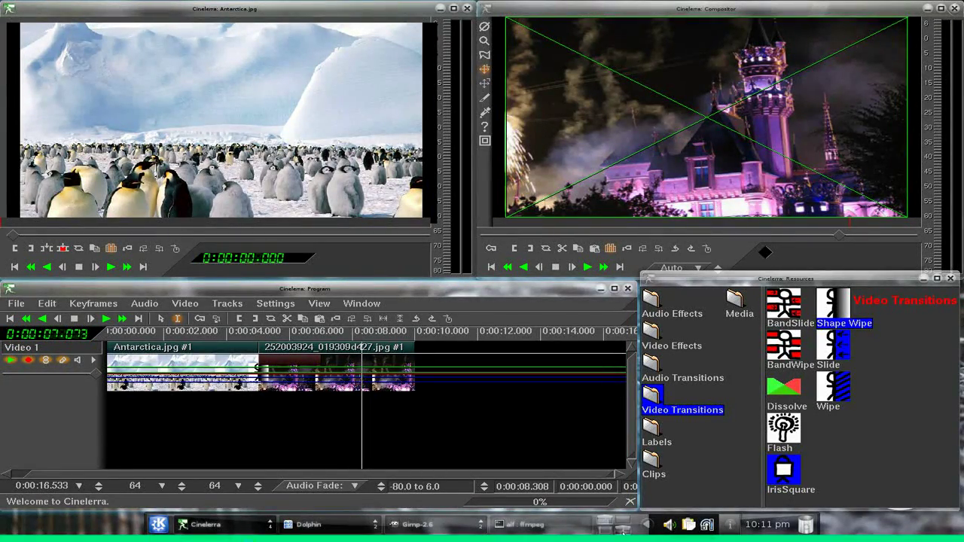
left_click(623, 531)
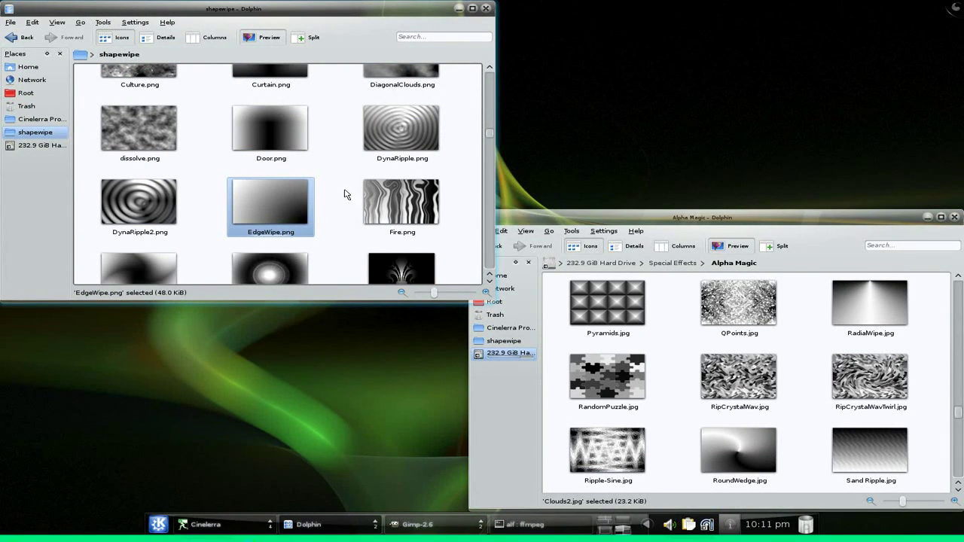
Step: Scroll the shapewipe images, then raise the Alpha Magic window and browse its wipe files
scroll(329, 142, "down", 5)
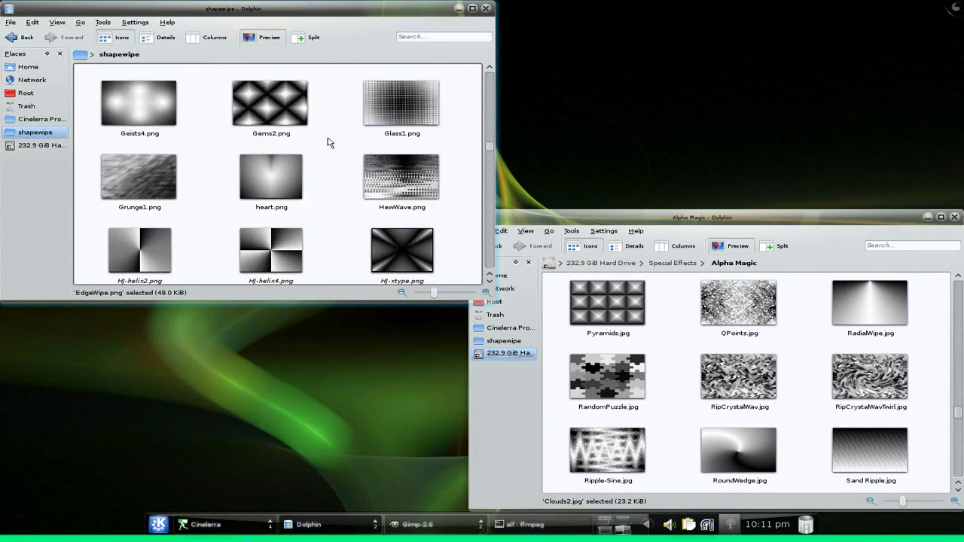
scroll(329, 143, "down", 5)
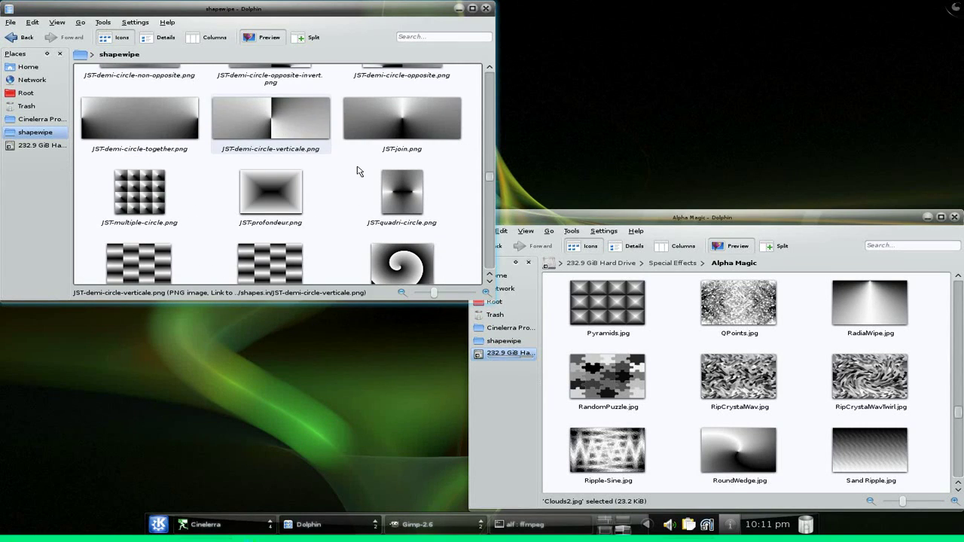
left_click(673, 330)
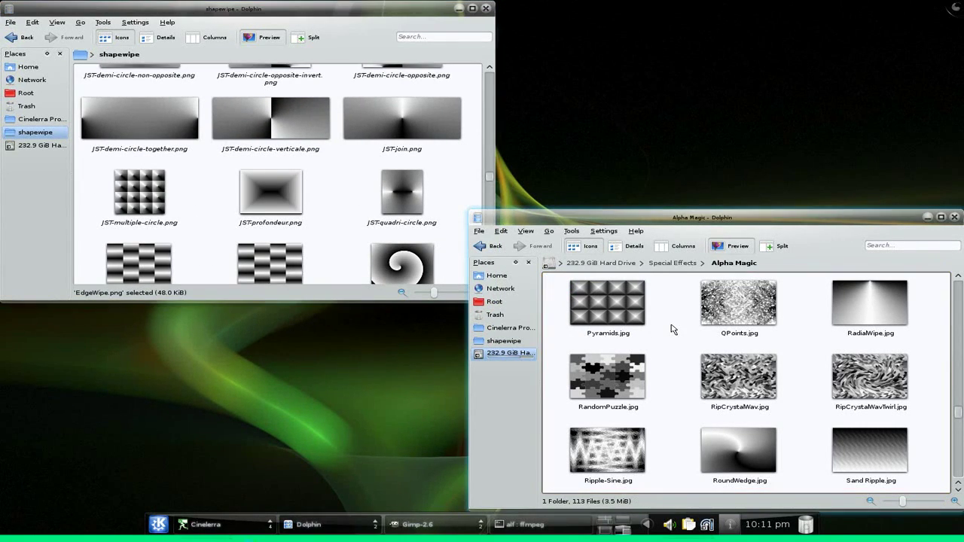
scroll(672, 329, "down", 12)
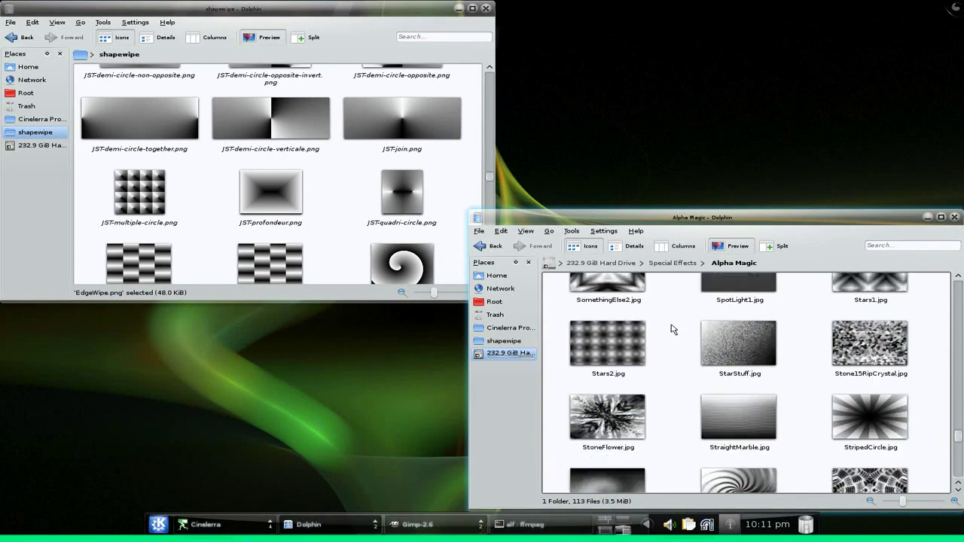
scroll(673, 329, "down", 5)
scroll(673, 329, "up", 8)
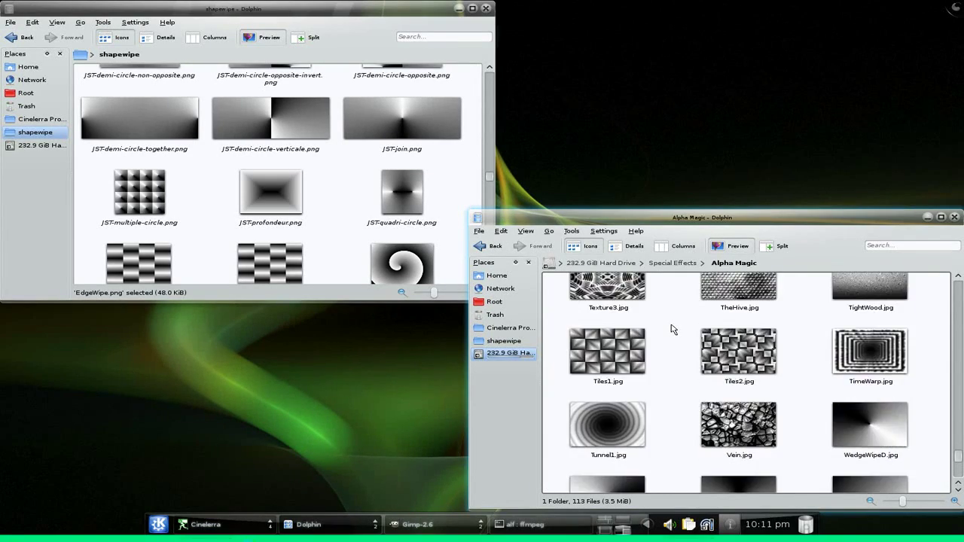
scroll(673, 329, "up", 2)
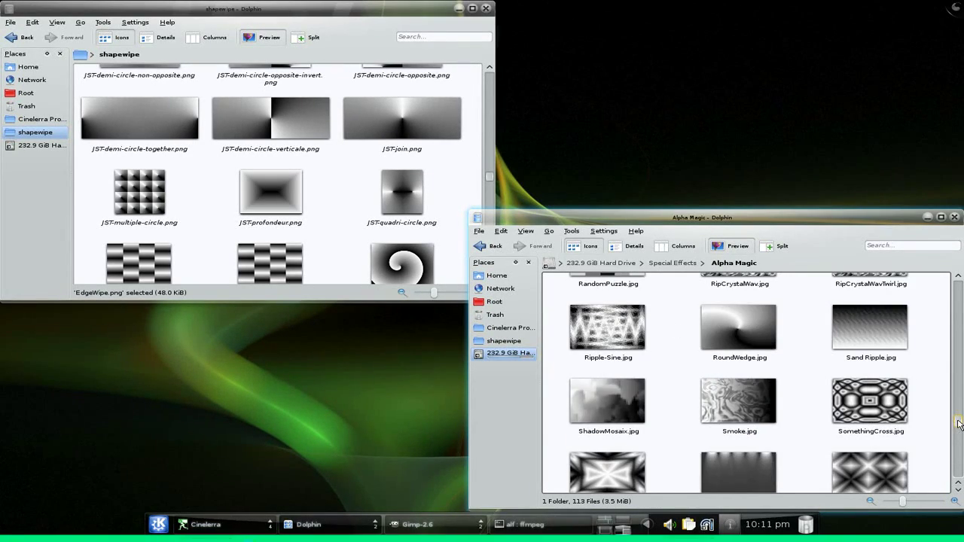
left_click_drag(960, 426, 962, 281)
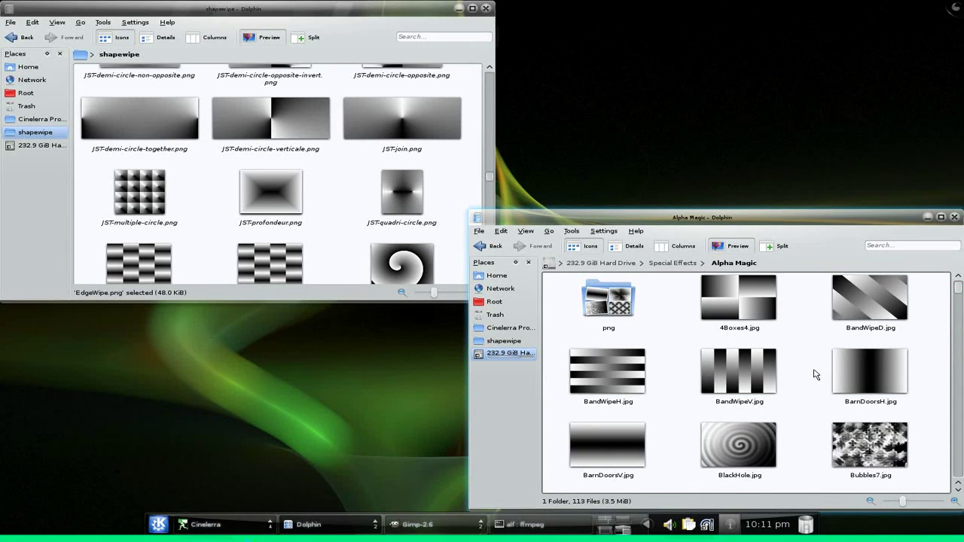